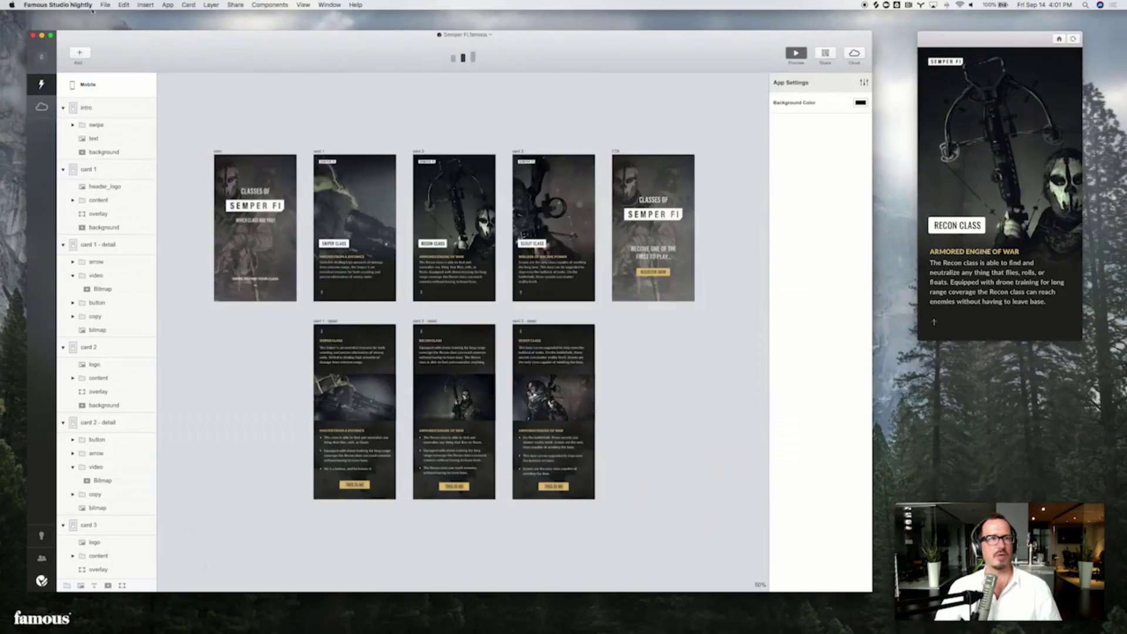
- Import the design file Semper Fi.sketch into Famous Studio
{"action": "left_click", "coordinate": [105, 4]}
{"action": "left_click", "coordinate": [129, 50]}
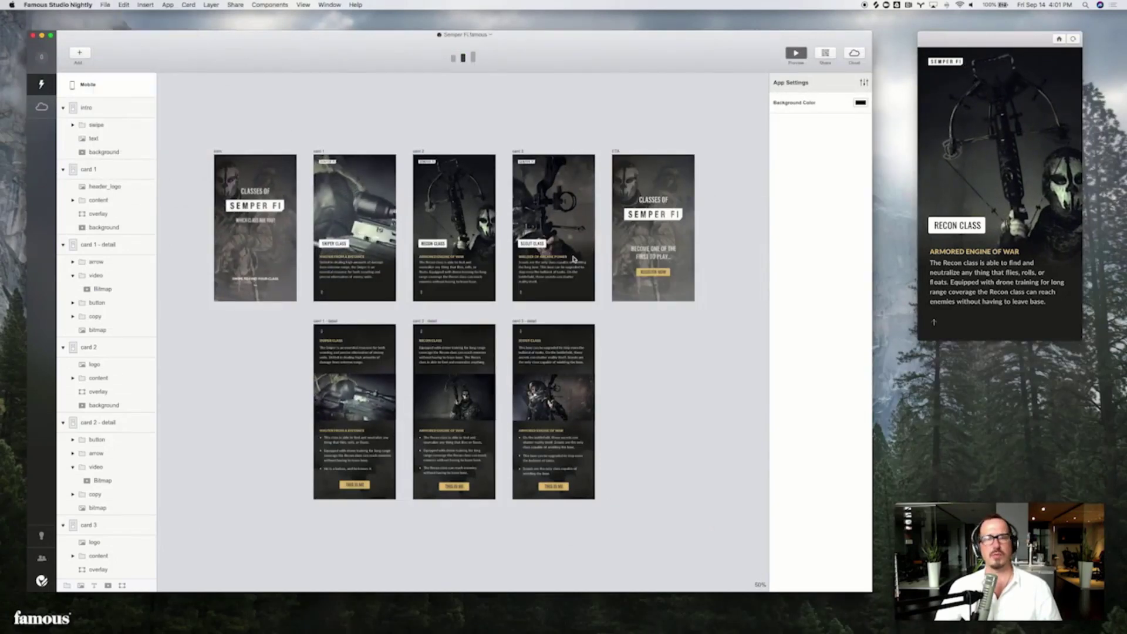
{"action": "double_click", "coordinate": [520, 231]}
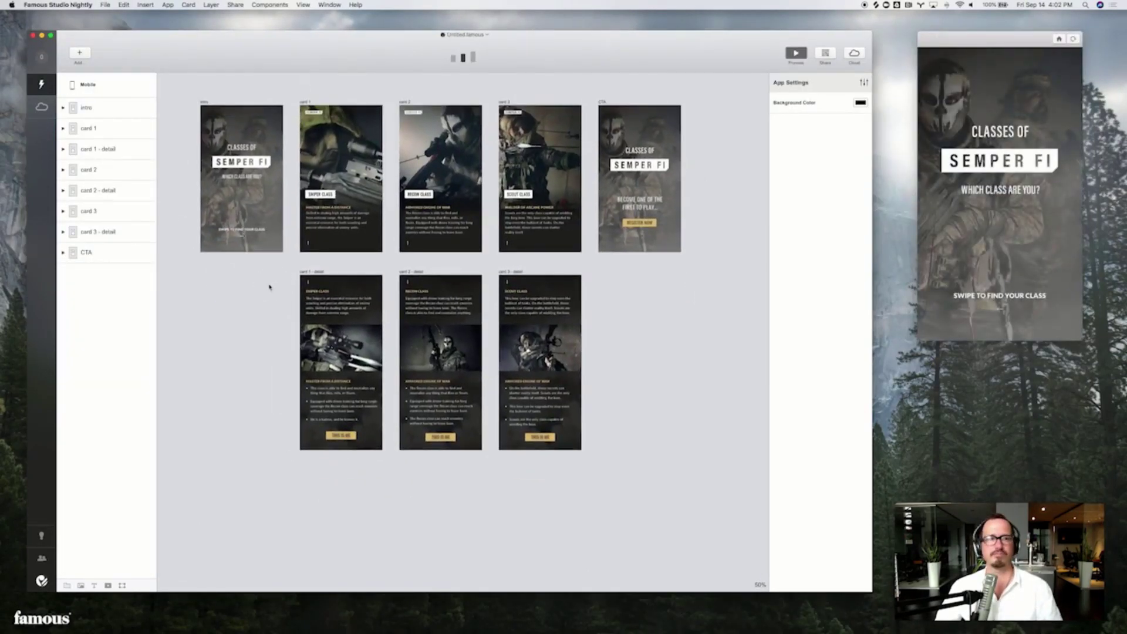
- Expand the card 1 layers and replace its background image with the sniper video
{"action": "left_click", "coordinate": [63, 129]}
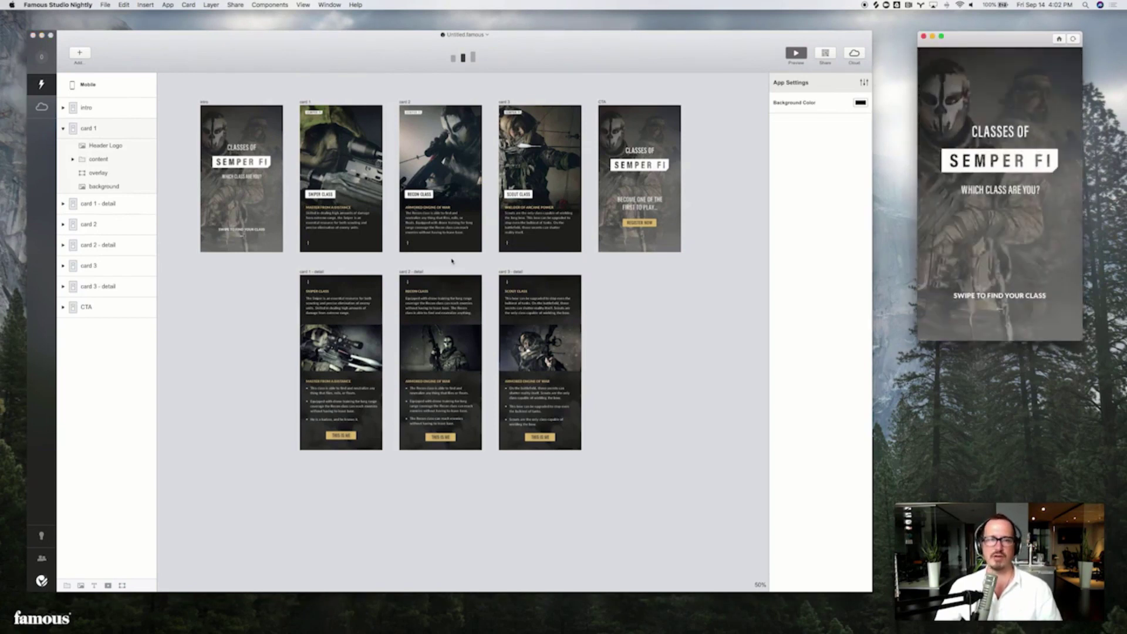
{"action": "right_click", "coordinate": [365, 139]}
{"action": "left_click", "coordinate": [389, 144]}
{"action": "double_click", "coordinate": [552, 160]}
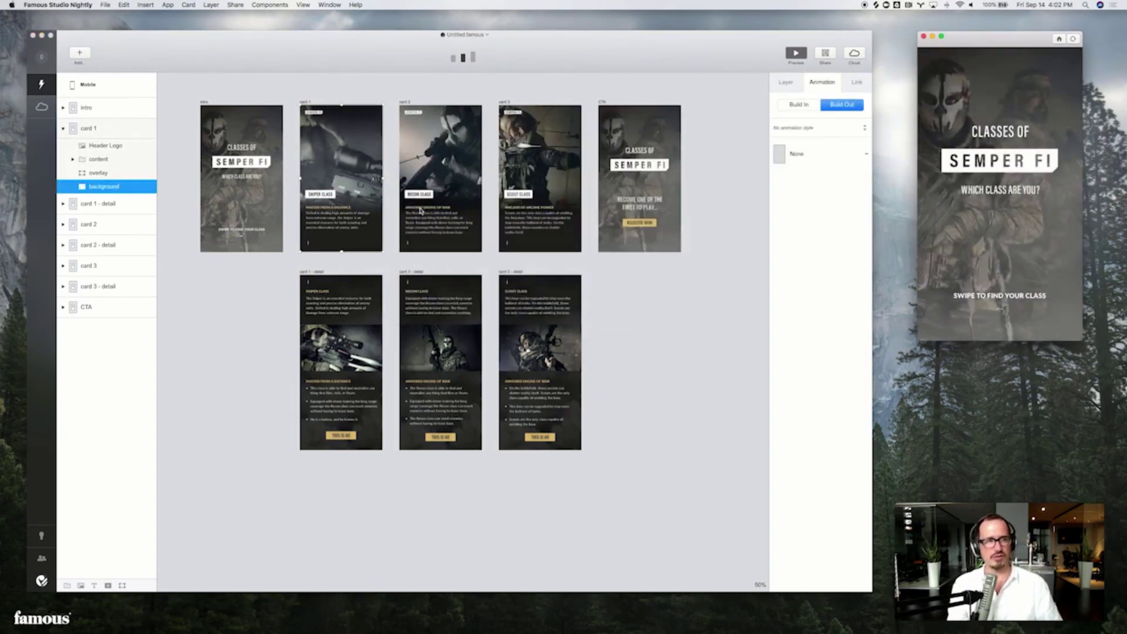
- Open Semper Fi.psd from Finder in Photoshop to view its artboards, and return to Famous Studio
{"action": "key", "text": "super+space"}
{"action": "type", "text": "finder"}
{"action": "key", "text": "Return"}
{"action": "left_click", "coordinate": [489, 270]}
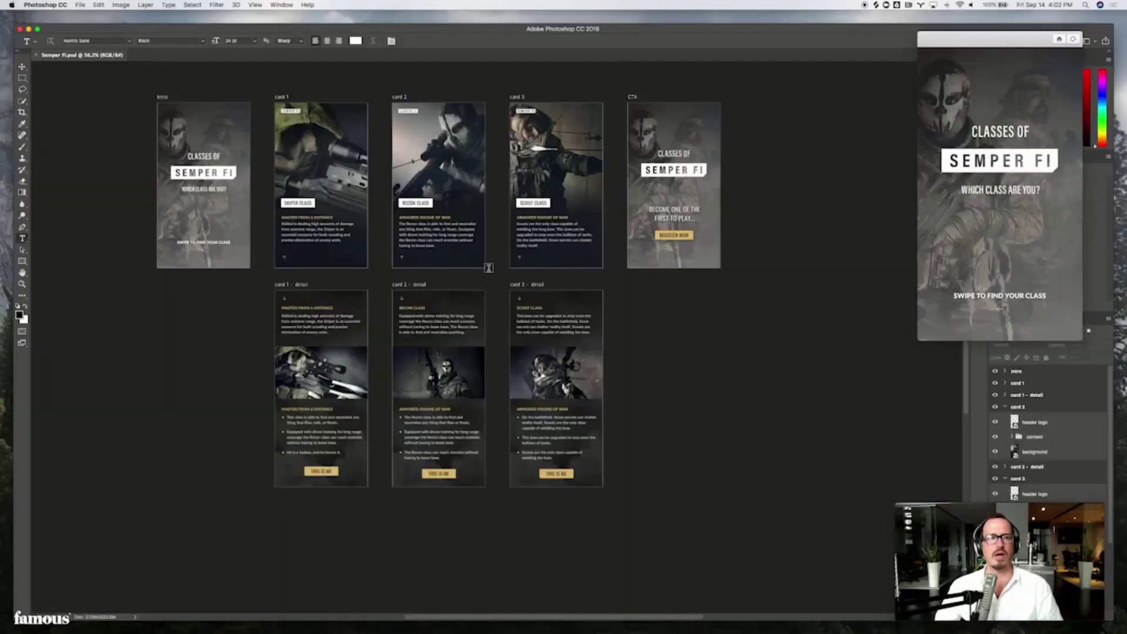
{"action": "left_click_drag", "start_coordinate": [203, 347], "coordinate": [106, 332]}
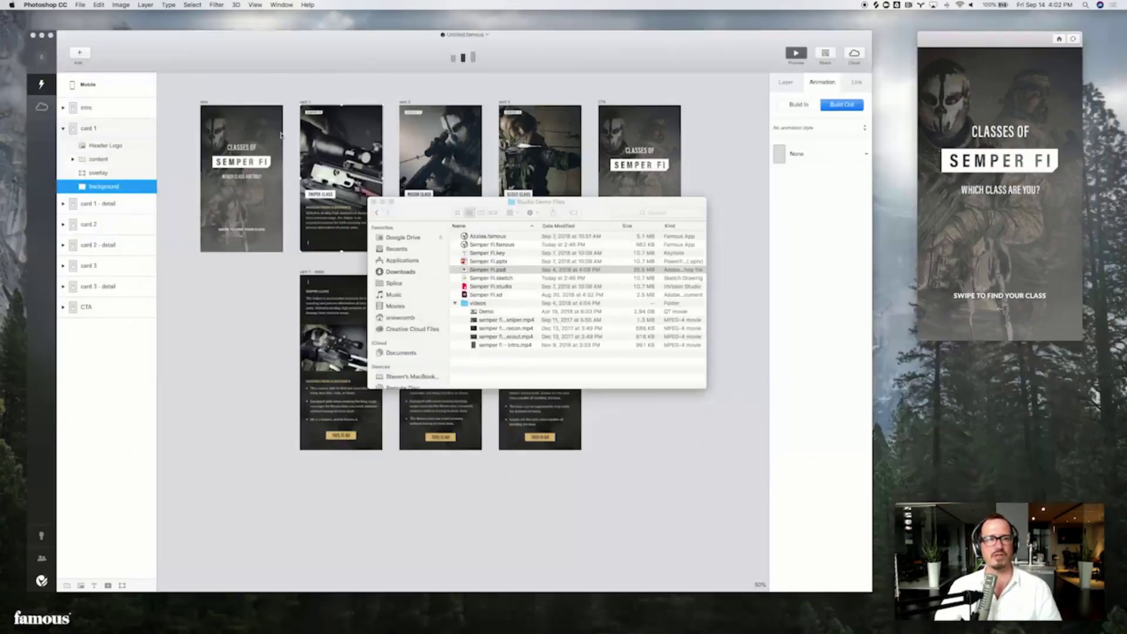
{"action": "left_click", "coordinate": [281, 134]}
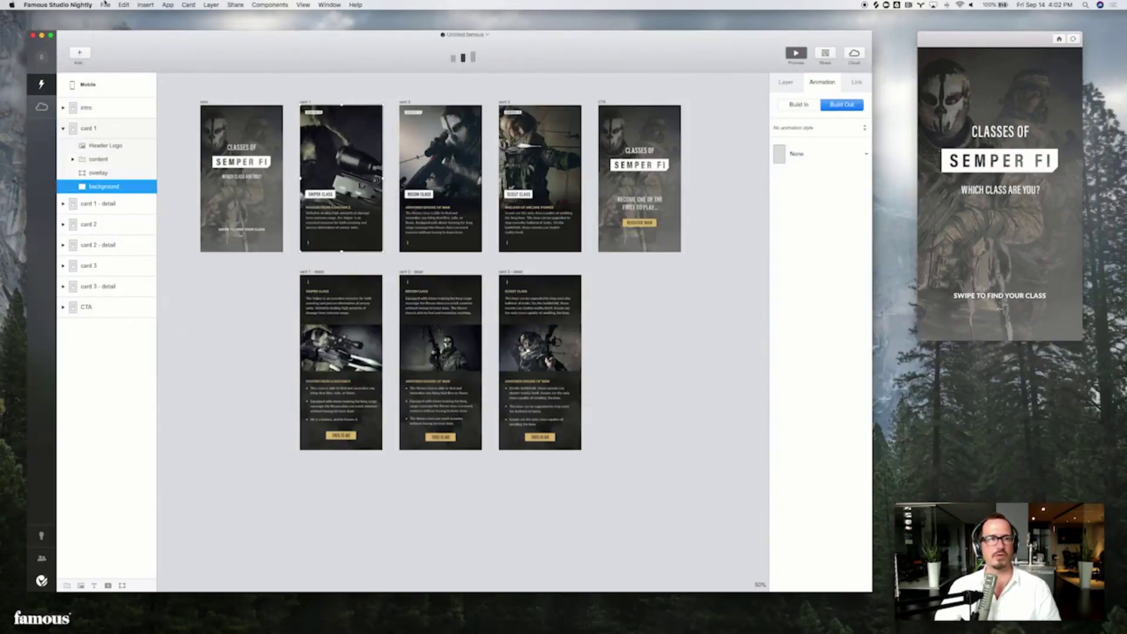
- Import the Photoshop design Semper Fi.psd into Famous Studio
{"action": "left_click", "coordinate": [100, 5]}
{"action": "left_click", "coordinate": [117, 76]}
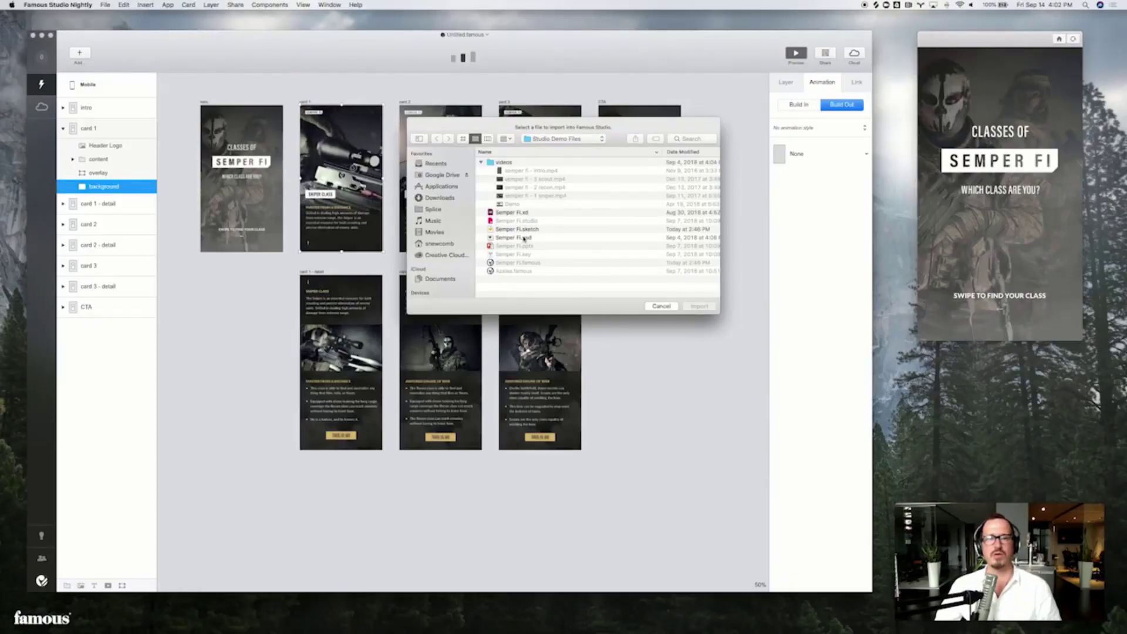
{"action": "left_click", "coordinate": [563, 237]}
{"action": "left_click", "coordinate": [699, 305]}
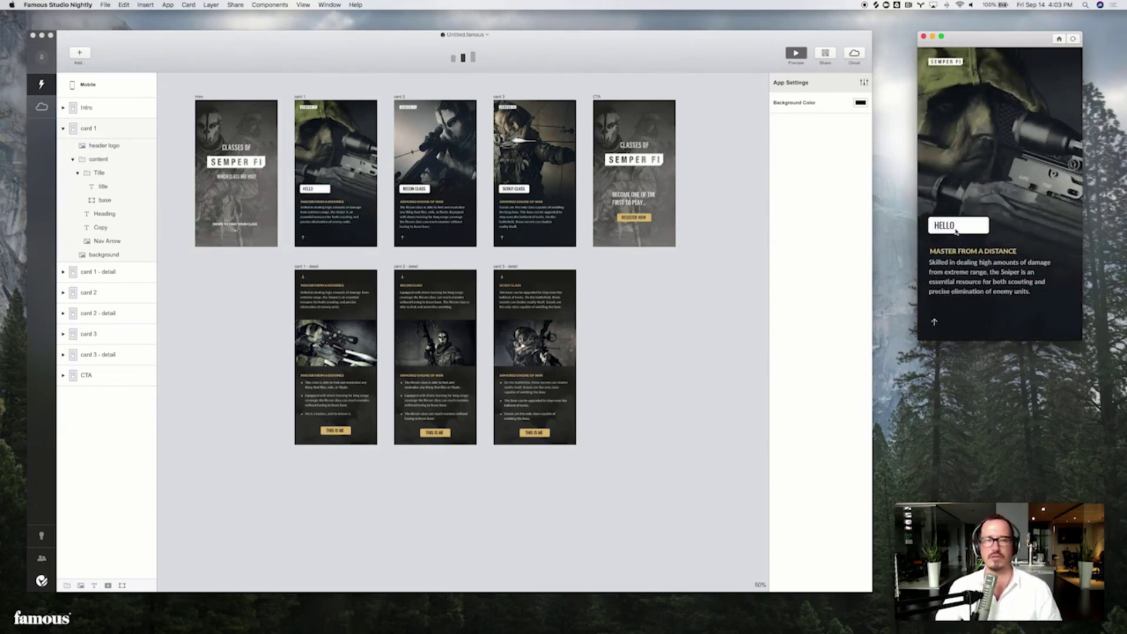
- Switch to Finder, open Semper Fi.xd in Adobe XD and start its prototype preview
{"action": "key", "text": "super+Tab"}
{"action": "left_click", "coordinate": [510, 293]}
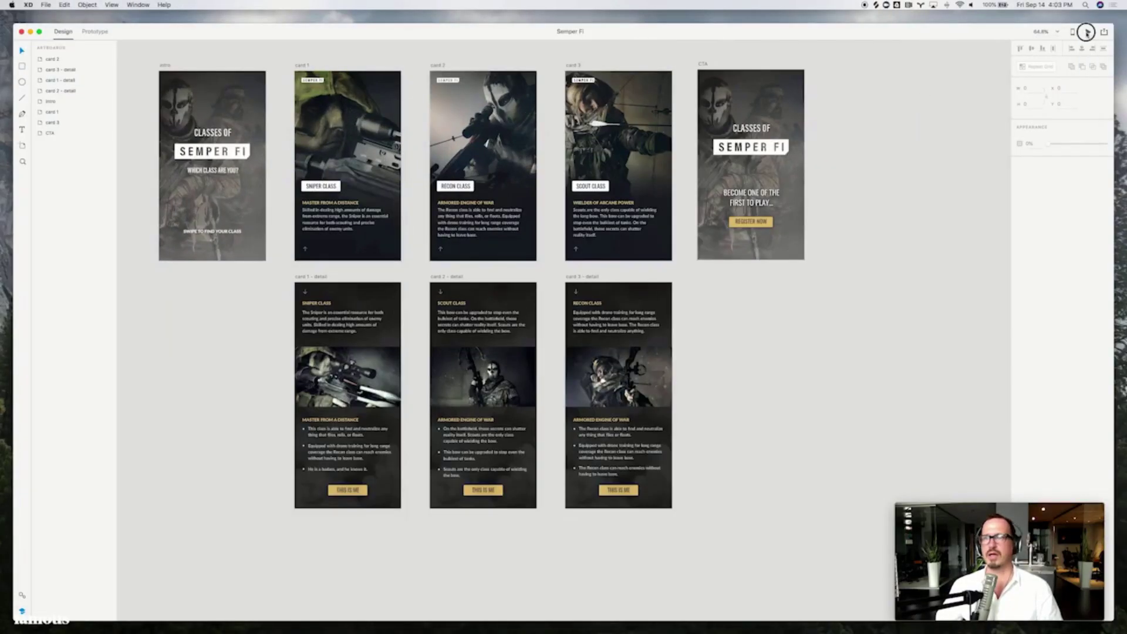
{"action": "left_click", "coordinate": [1087, 32]}
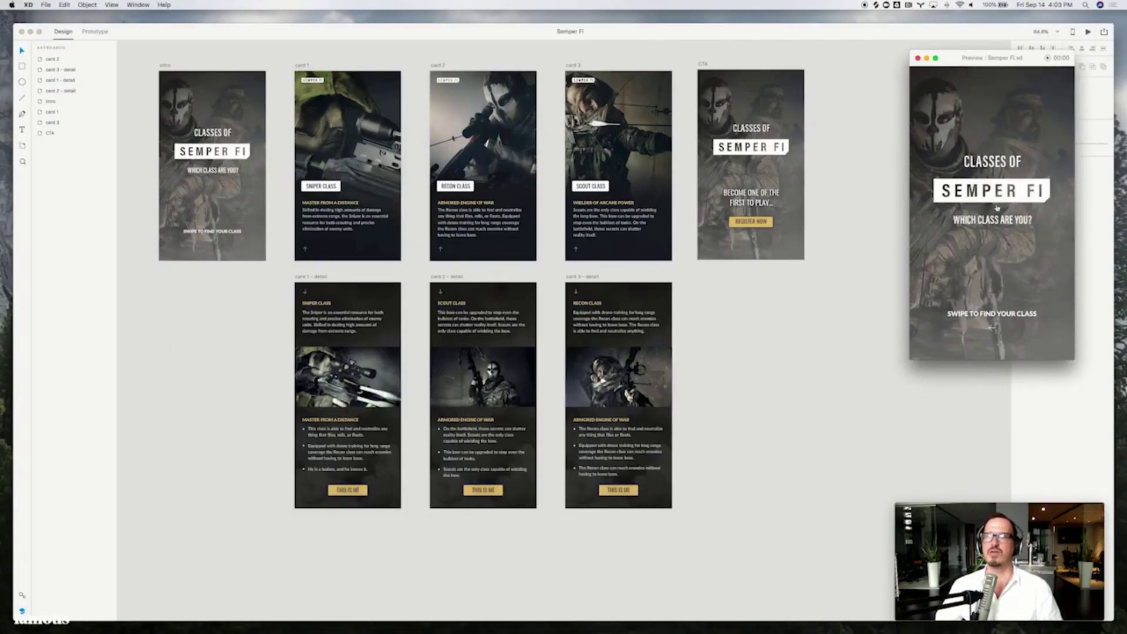
- Navigate the XD preview through the sniper card and its detail screen, close the preview and return to Famous Studio
{"action": "left_click", "coordinate": [933, 81]}
{"action": "left_click", "coordinate": [933, 82]}
{"action": "left_click", "coordinate": [928, 82]}
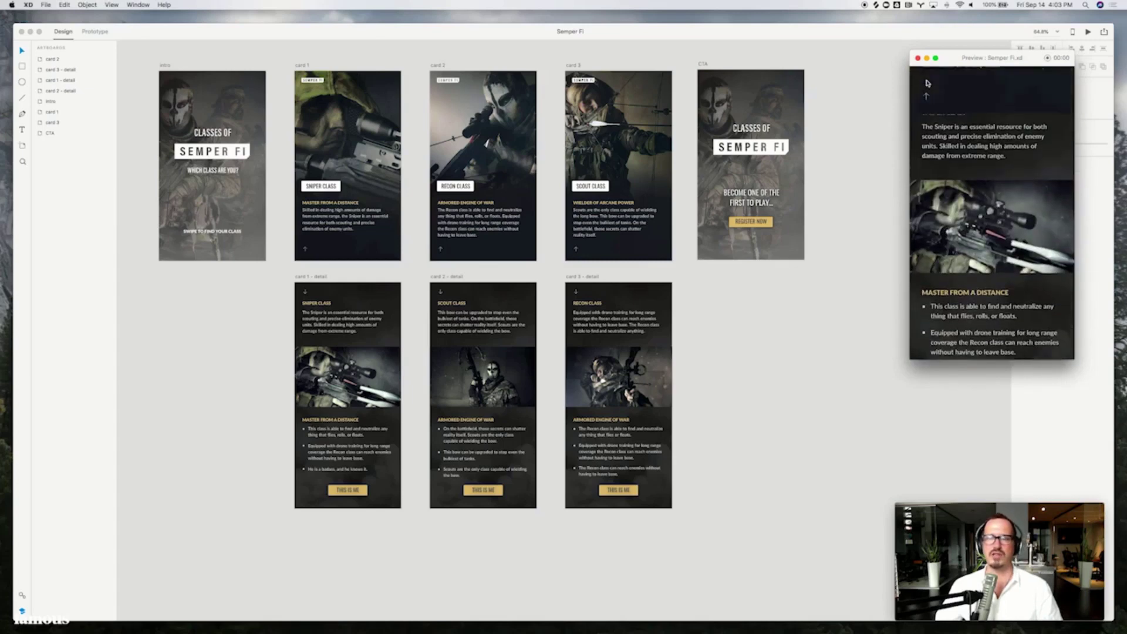
{"action": "left_click", "coordinate": [936, 83]}
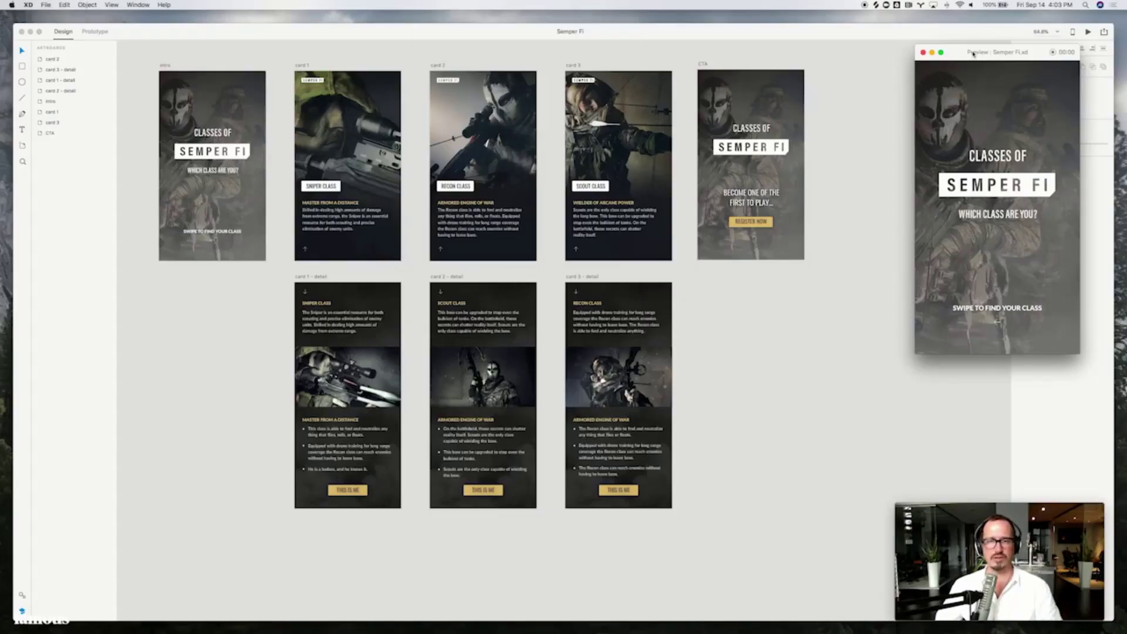
{"action": "left_click", "coordinate": [923, 53]}
{"action": "left_click", "coordinate": [30, 31]}
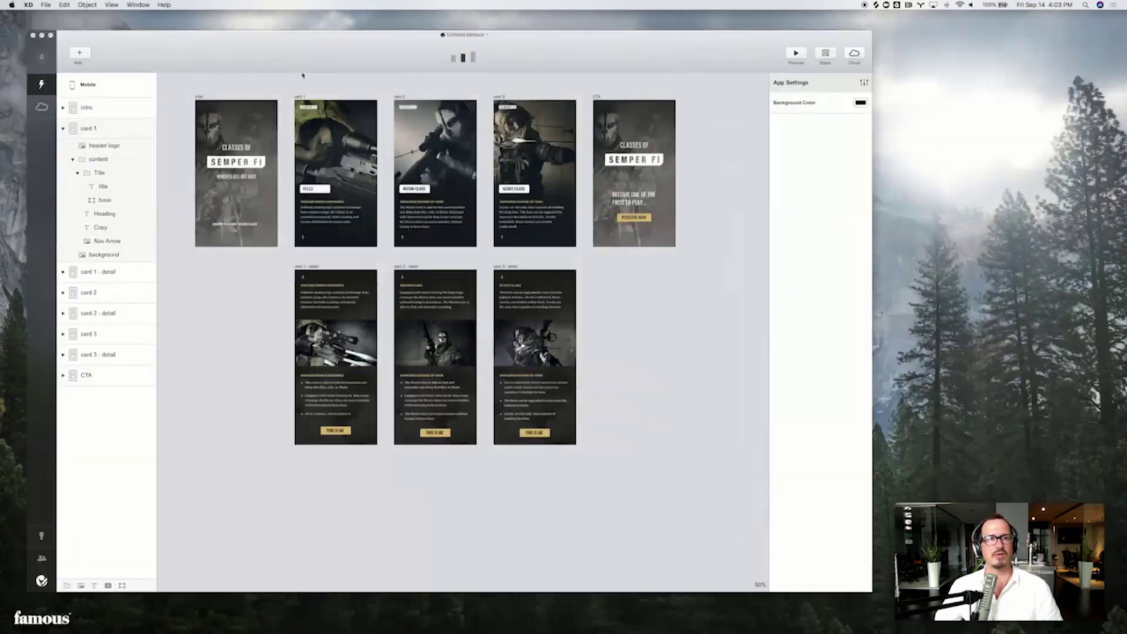
- Import the Adobe XD design Semper Fi.xd into Famous Studio
{"action": "left_click", "coordinate": [106, 4]}
{"action": "left_click", "coordinate": [118, 54]}
{"action": "left_click", "coordinate": [576, 204]}
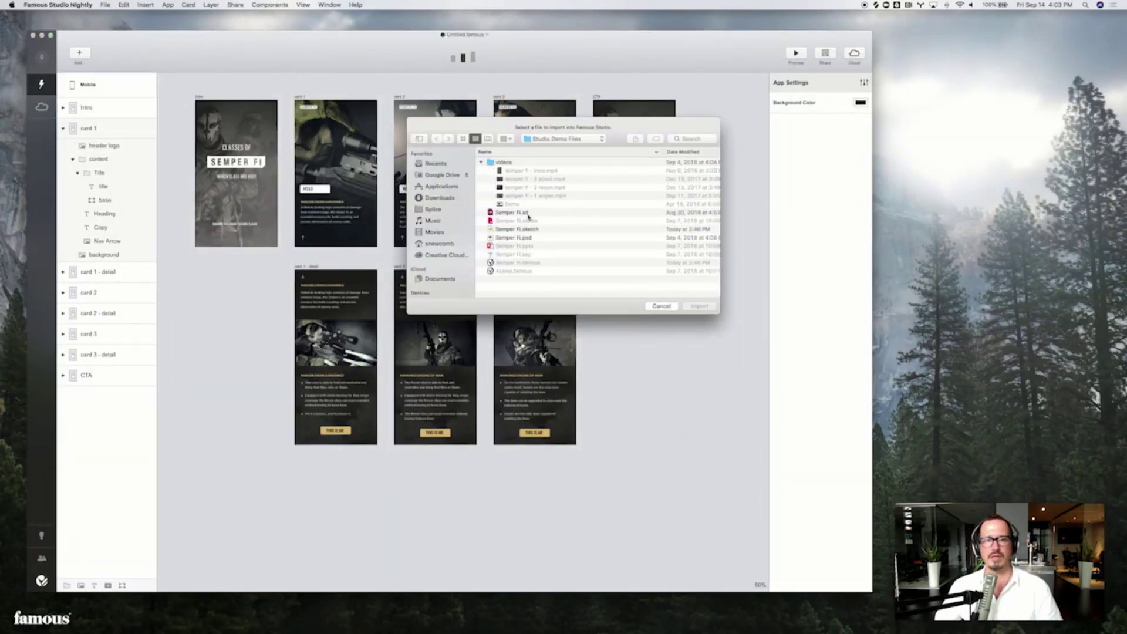
{"action": "double_click", "coordinate": [510, 213]}
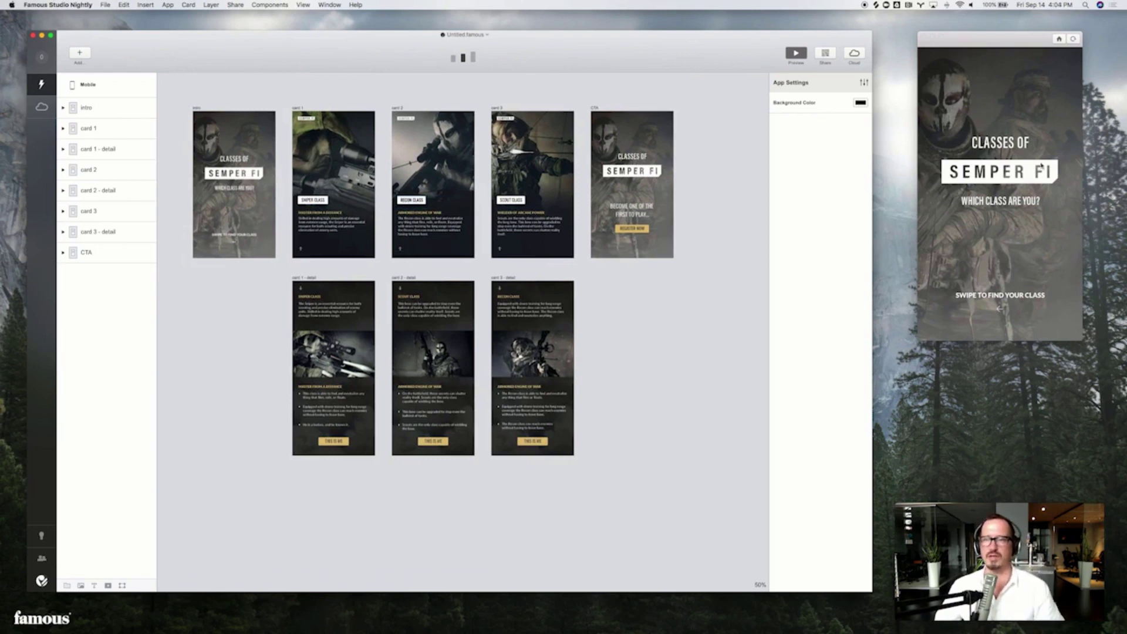
- Swipe from the intro to the sniper card in the live preview of the imported XD design
{"action": "left_click_drag", "start_coordinate": [1020, 170], "coordinate": [951, 63]}
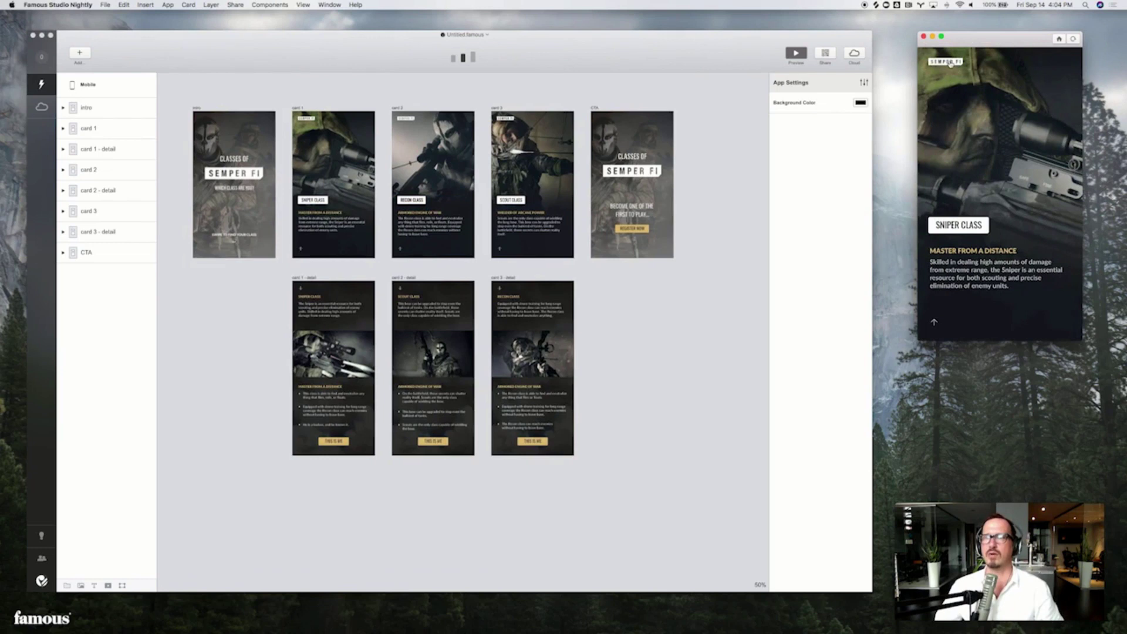
{"action": "left_click", "coordinate": [949, 63]}
{"action": "left_click_drag", "start_coordinate": [1036, 101], "coordinate": [969, 82]}
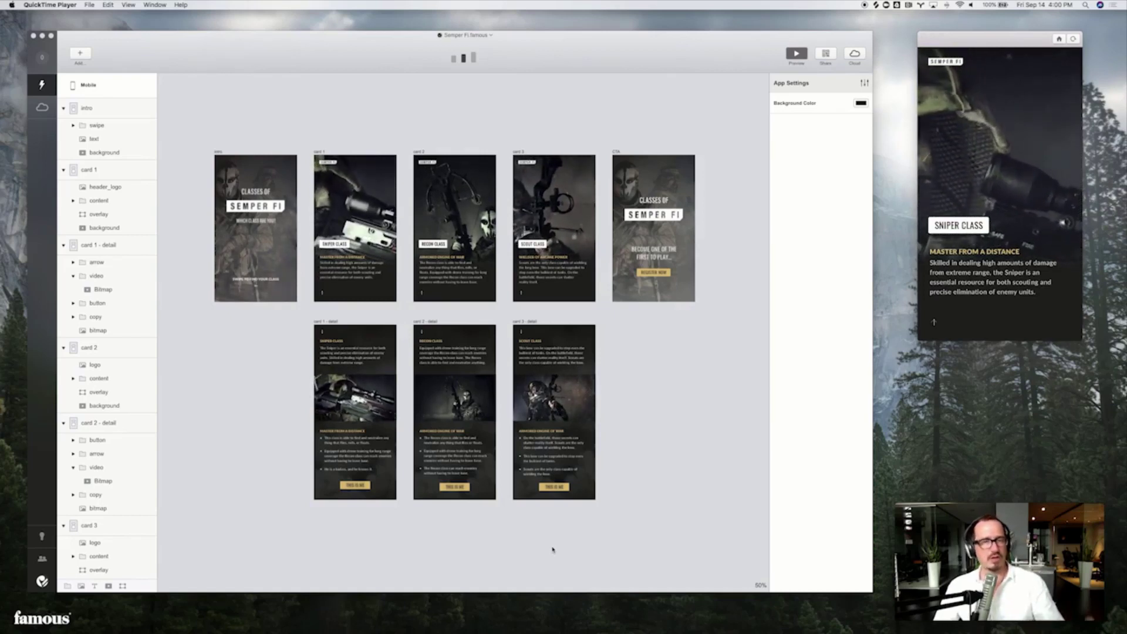
- Swipe through the intro, Sniper Class and Recon Class cards in the live preview of Semper Fi.famous
{"action": "left_click_drag", "start_coordinate": [1043, 221], "coordinate": [1001, 179]}
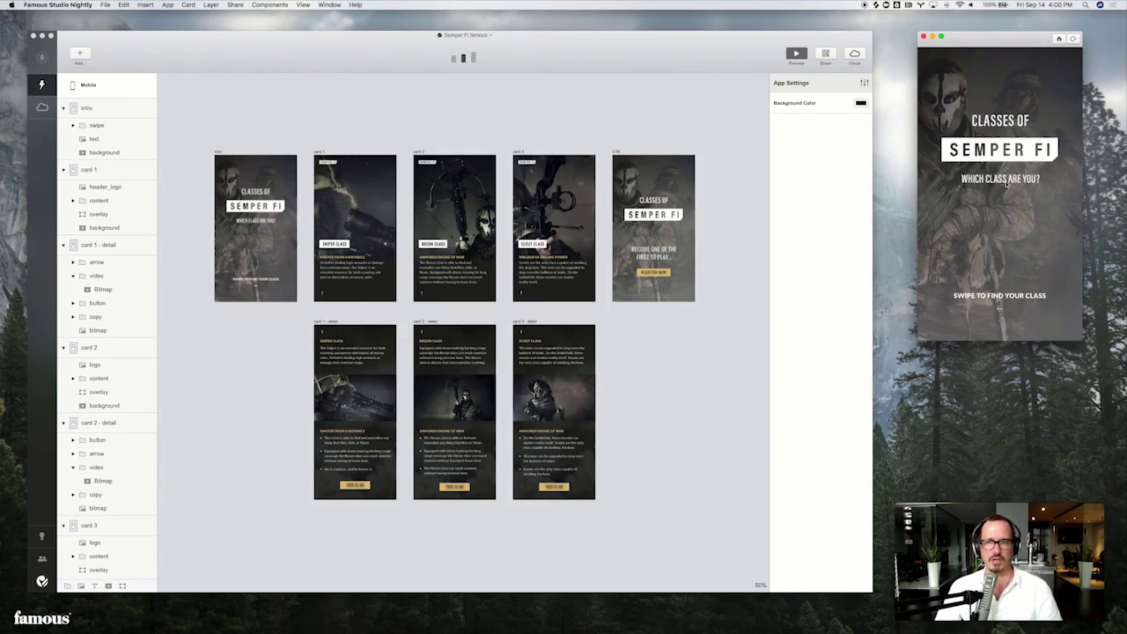
{"action": "left_click_drag", "start_coordinate": [995, 188], "coordinate": [980, 147]}
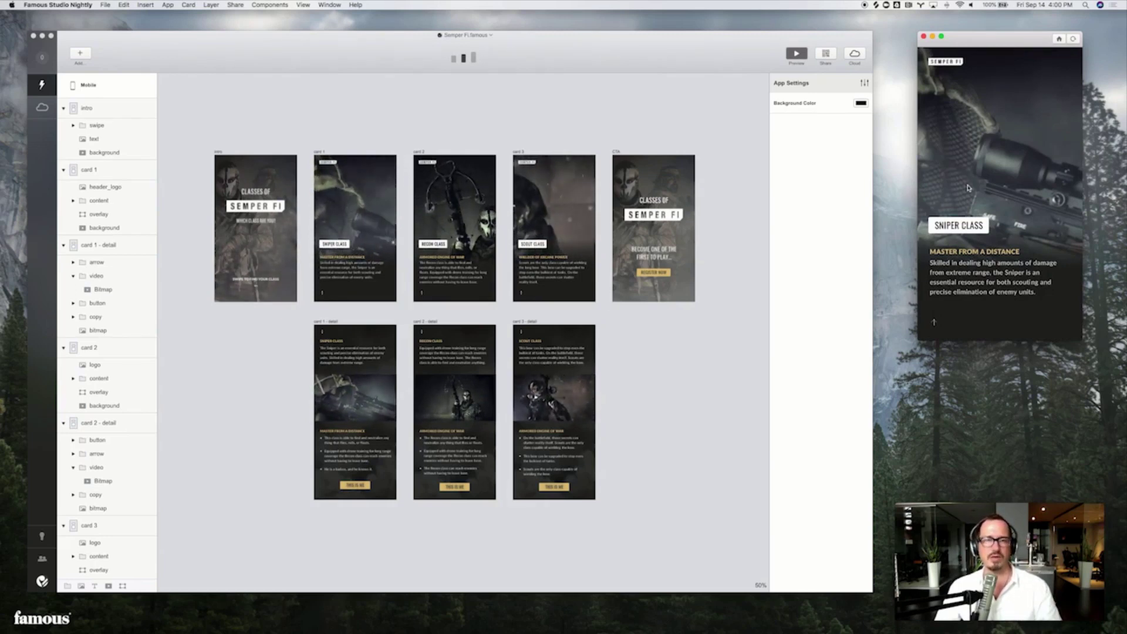
{"action": "mouse_move", "coordinate": [999, 180]}
{"action": "left_mouse_down"}
{"action": "mouse_move", "coordinate": [959, 183]}
{"action": "mouse_move", "coordinate": [1005, 184]}
{"action": "mouse_move", "coordinate": [957, 188]}
{"action": "mouse_move", "coordinate": [950, 205]}
{"action": "mouse_move", "coordinate": [881, 201]}
{"action": "mouse_move", "coordinate": [998, 189]}
{"action": "left_mouse_up"}
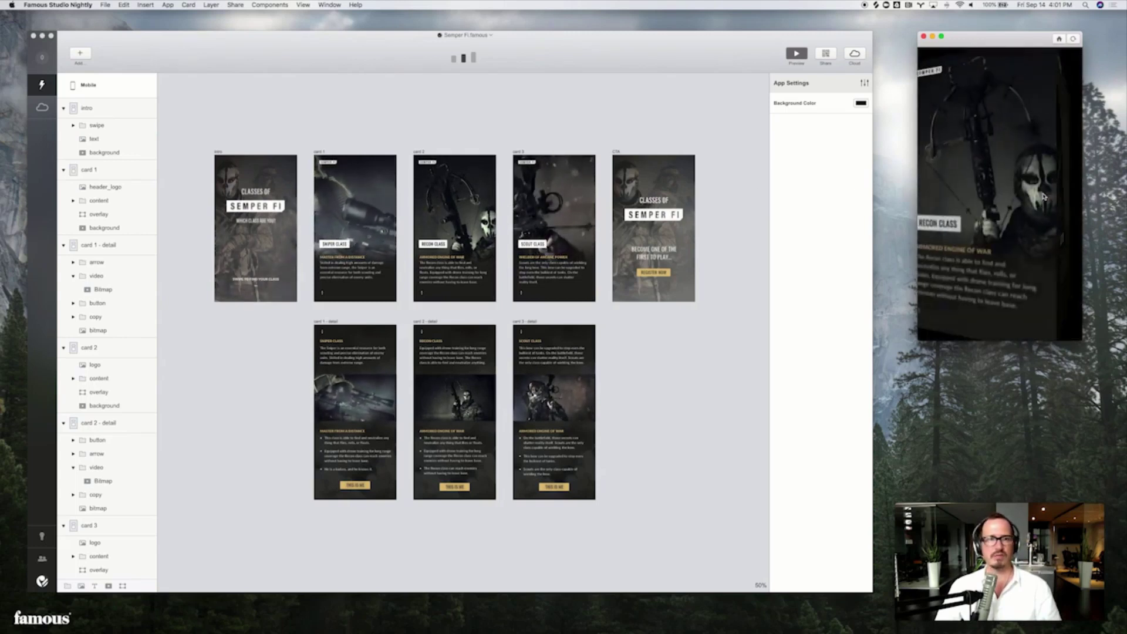
- Switch to Finder and open Semper Fi.sketch in Sketch
{"action": "left_click", "coordinate": [102, 4]}
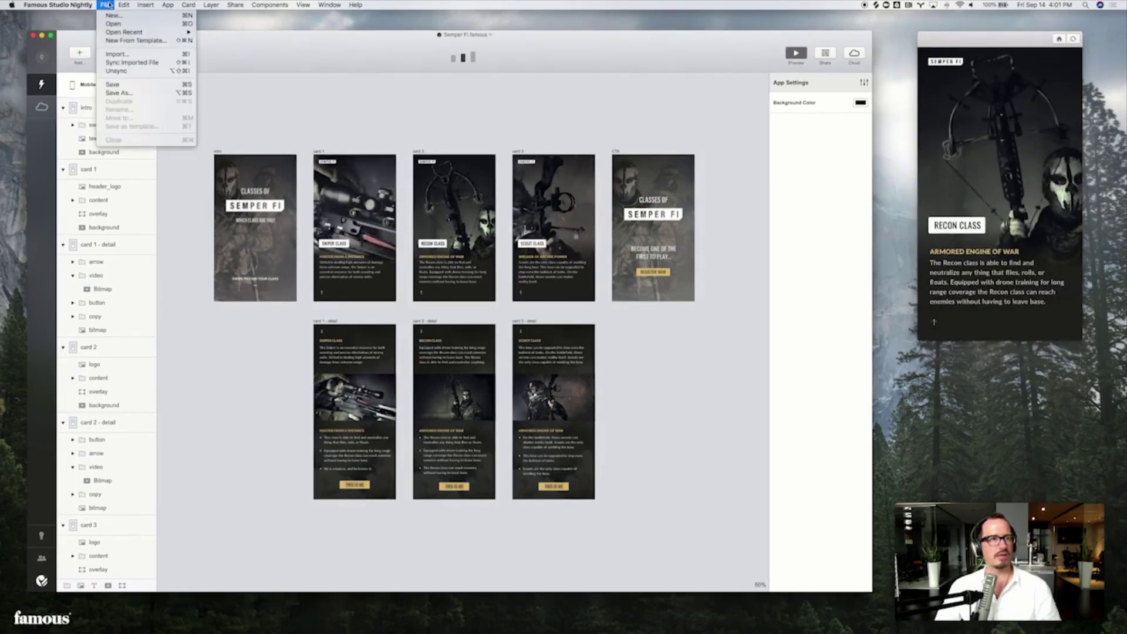
{"action": "left_click", "coordinate": [325, 54]}
{"action": "key", "text": "super+space"}
{"action": "type", "text": "finder"}
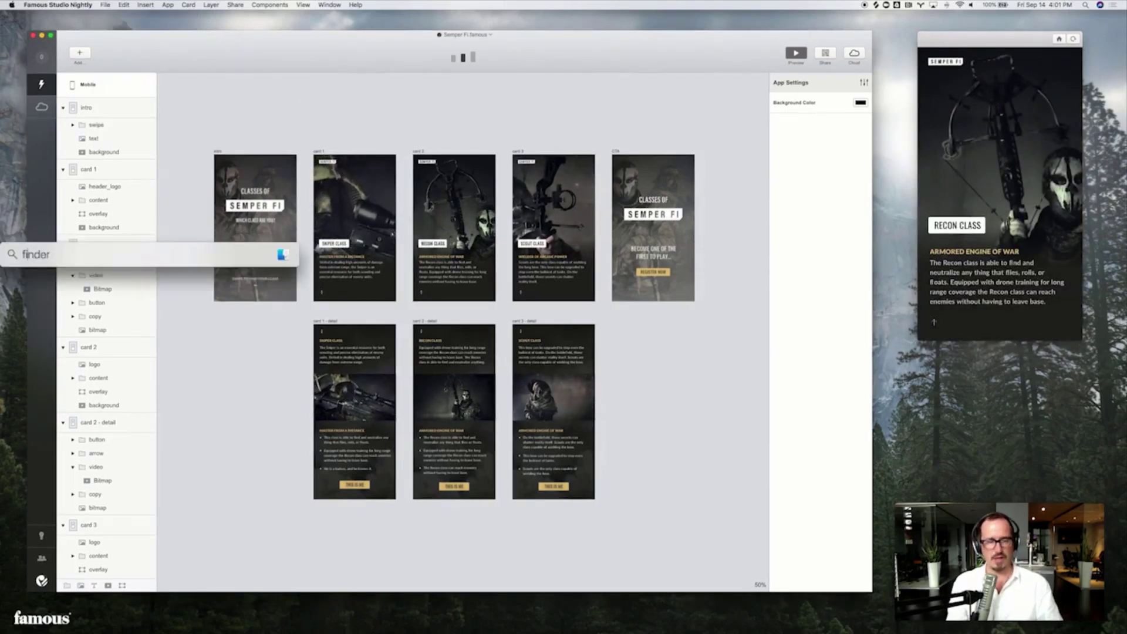
{"action": "key", "text": "Return"}
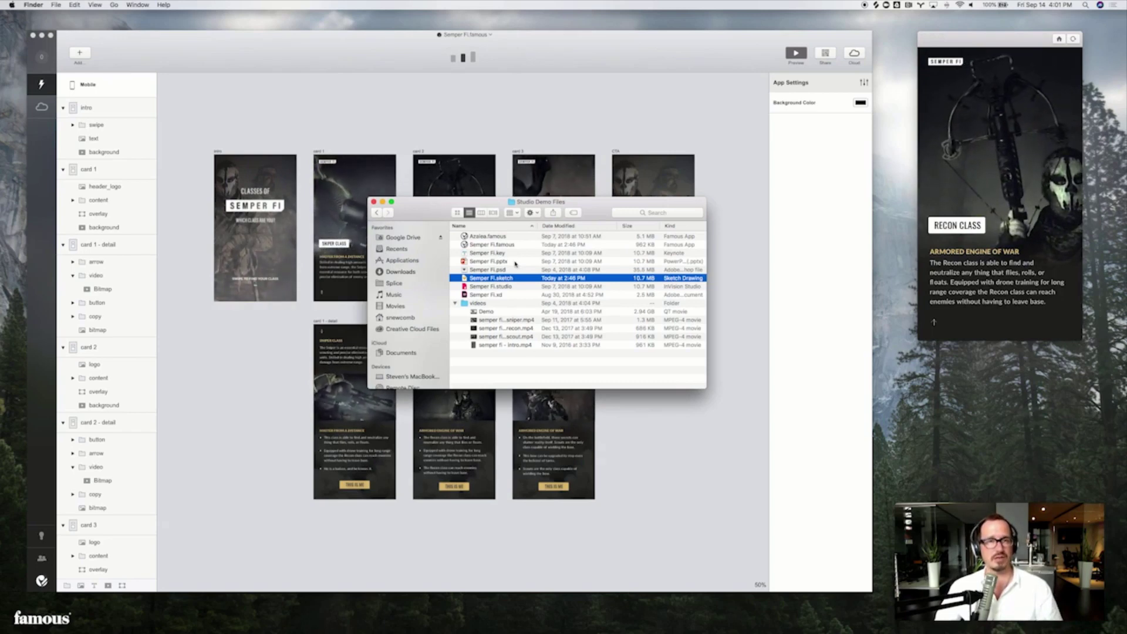
{"action": "double_click", "coordinate": [517, 279]}
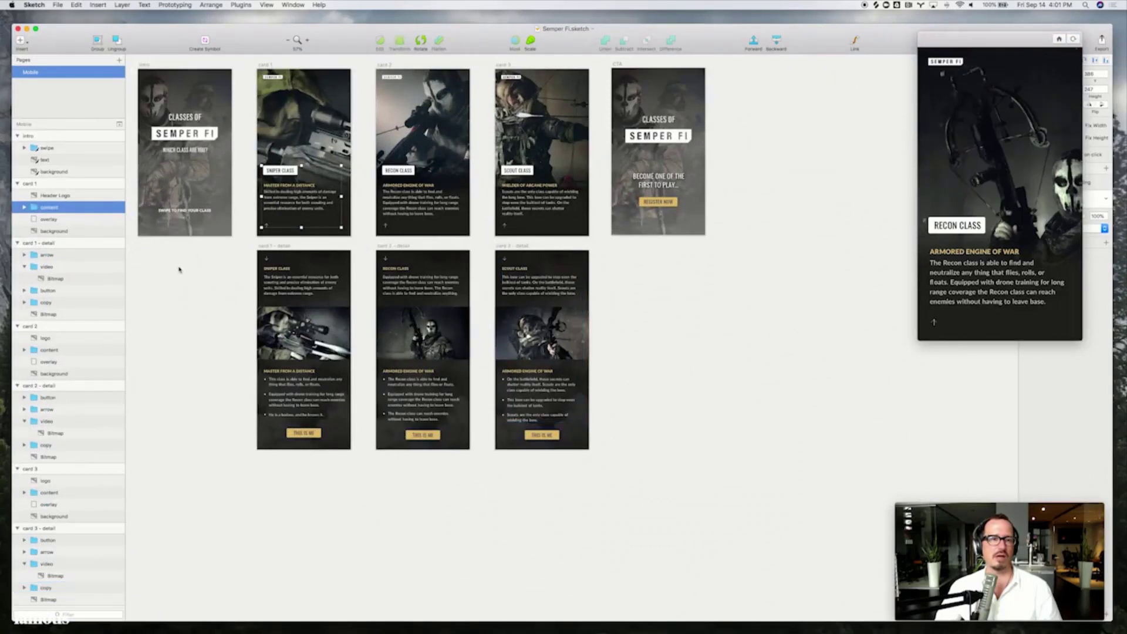
- Try moving the title text on the intro artboard, and undo the move
{"action": "left_click_drag", "start_coordinate": [185, 158], "coordinate": [185, 154]}
{"action": "left_click", "coordinate": [185, 145]}
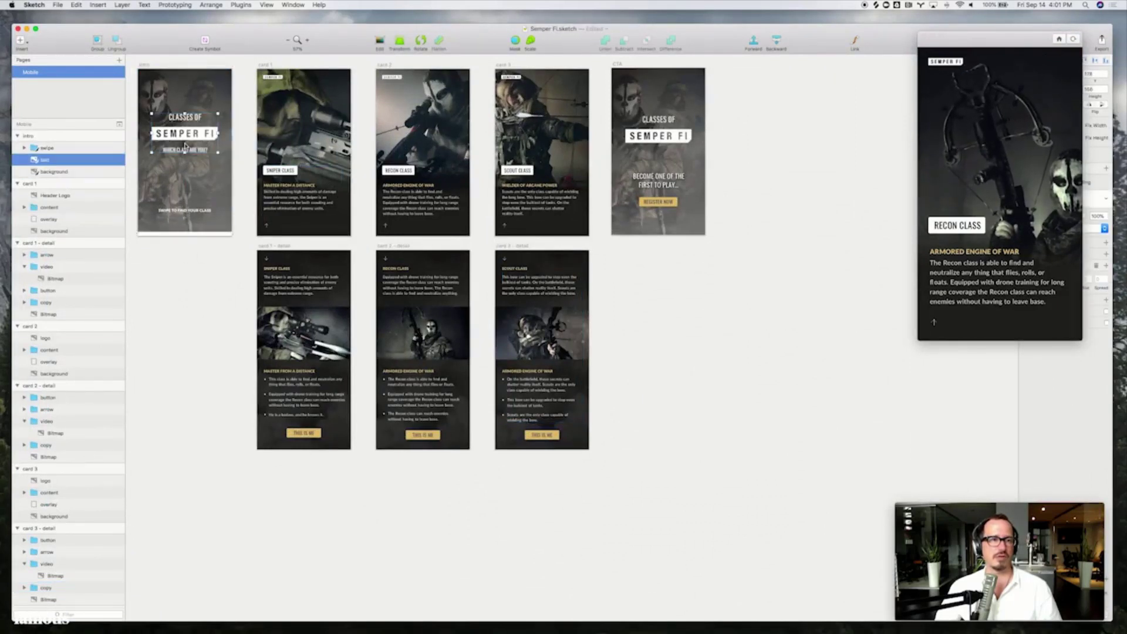
{"action": "key", "text": "super+z"}
{"action": "key", "text": "Escape"}
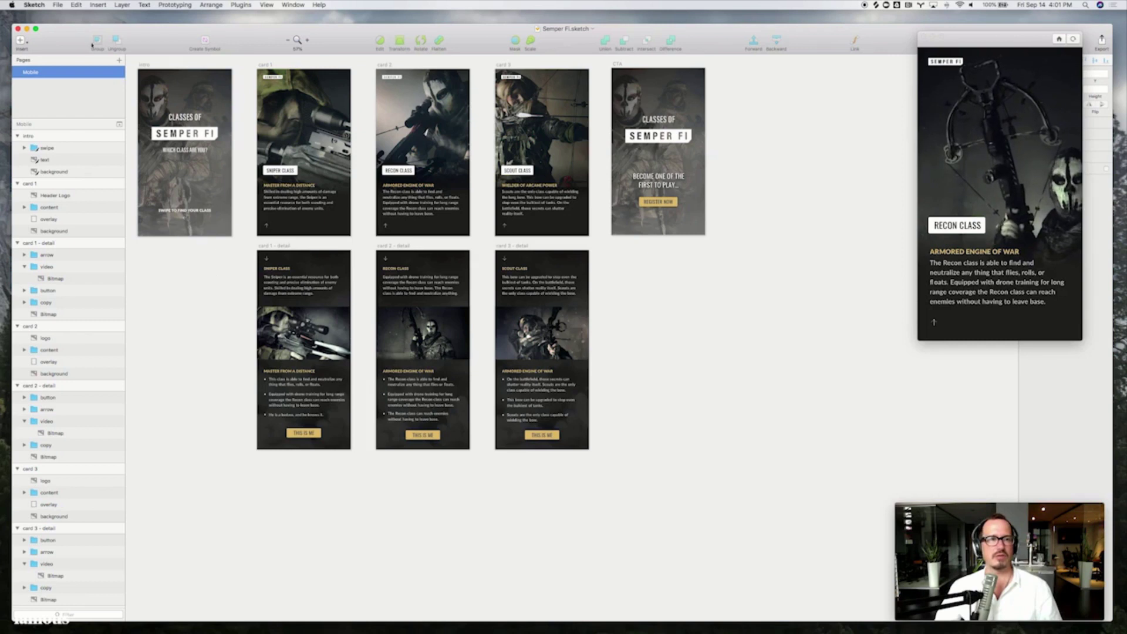
- View the Famous Studio plugin commands in Sketch, minimize the document and return to Famous Studio
{"action": "left_click", "coordinate": [242, 5]}
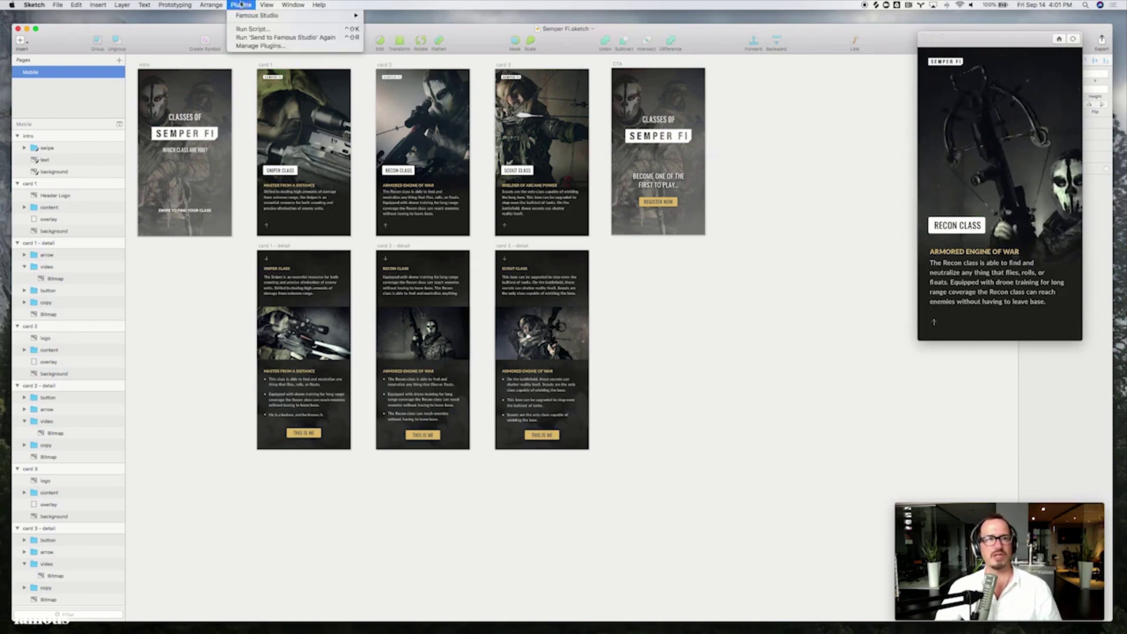
{"action": "mouse_move", "coordinate": [244, 16]}
{"action": "left_click", "coordinate": [385, 19]}
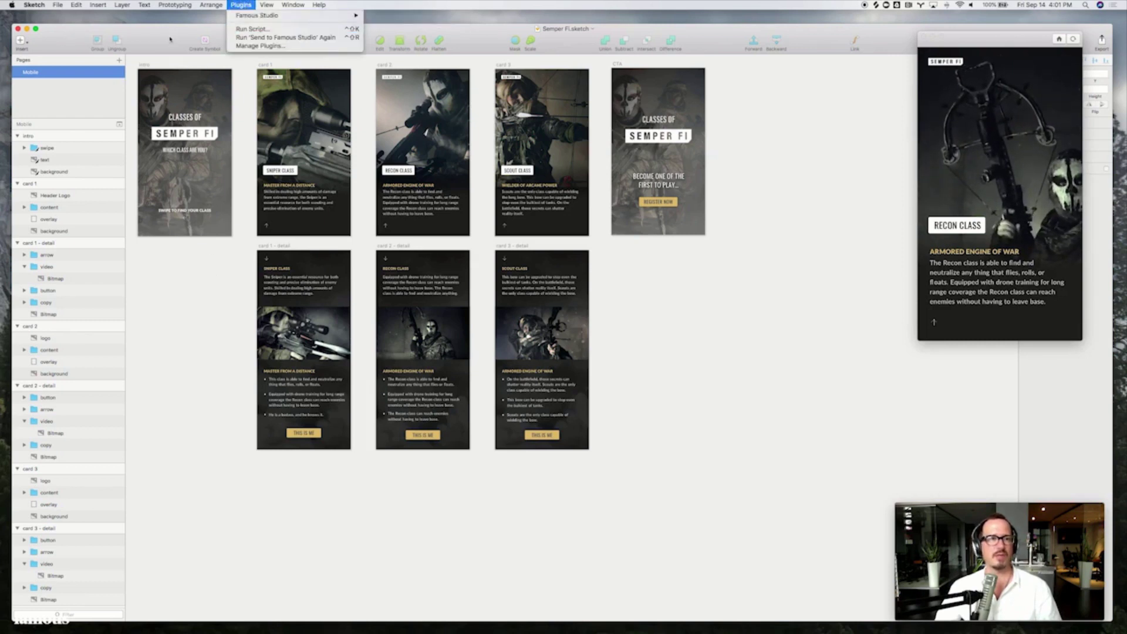
{"action": "left_click", "coordinate": [26, 27]}
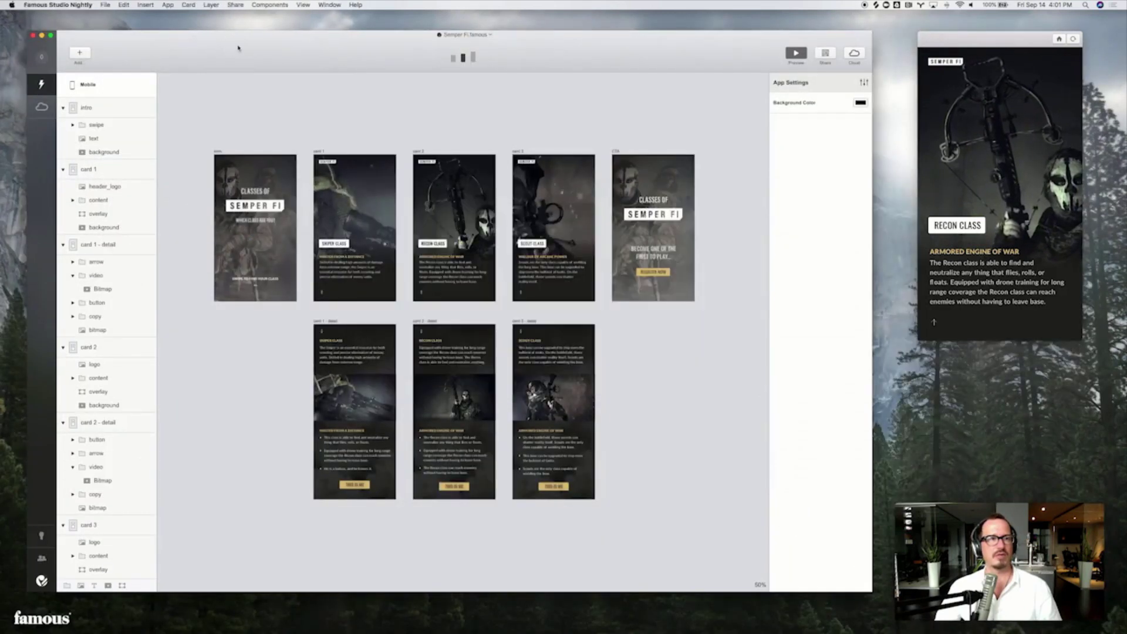
- Import Semper Fi.sketch into Famous Studio and expand card 1 to show its layers
{"action": "left_click", "coordinate": [108, 5]}
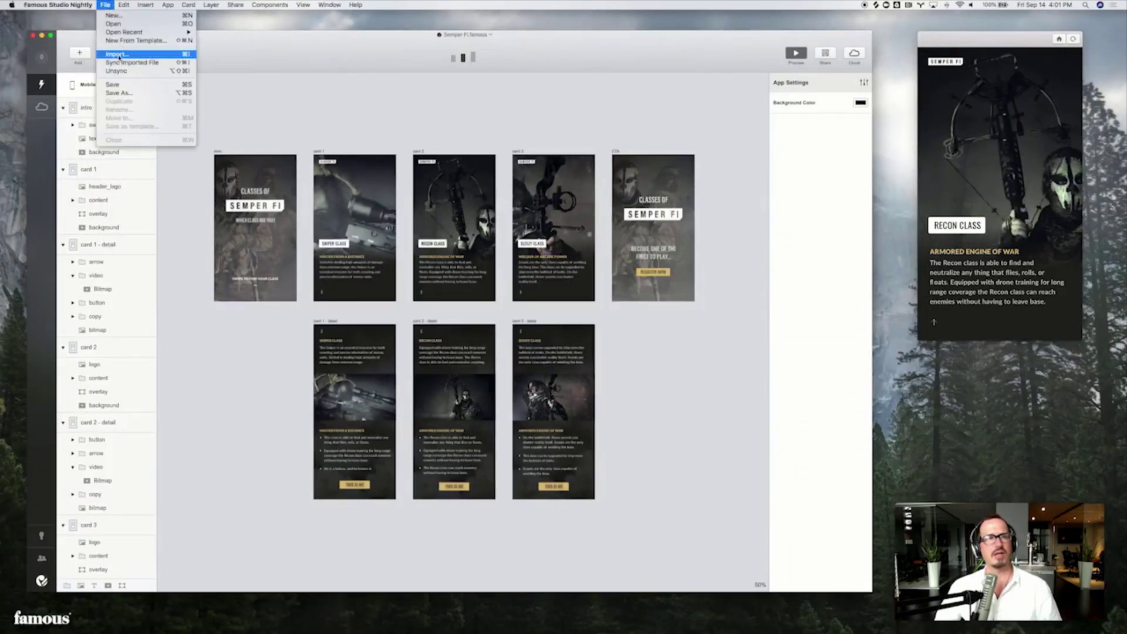
{"action": "left_click", "coordinate": [574, 259]}
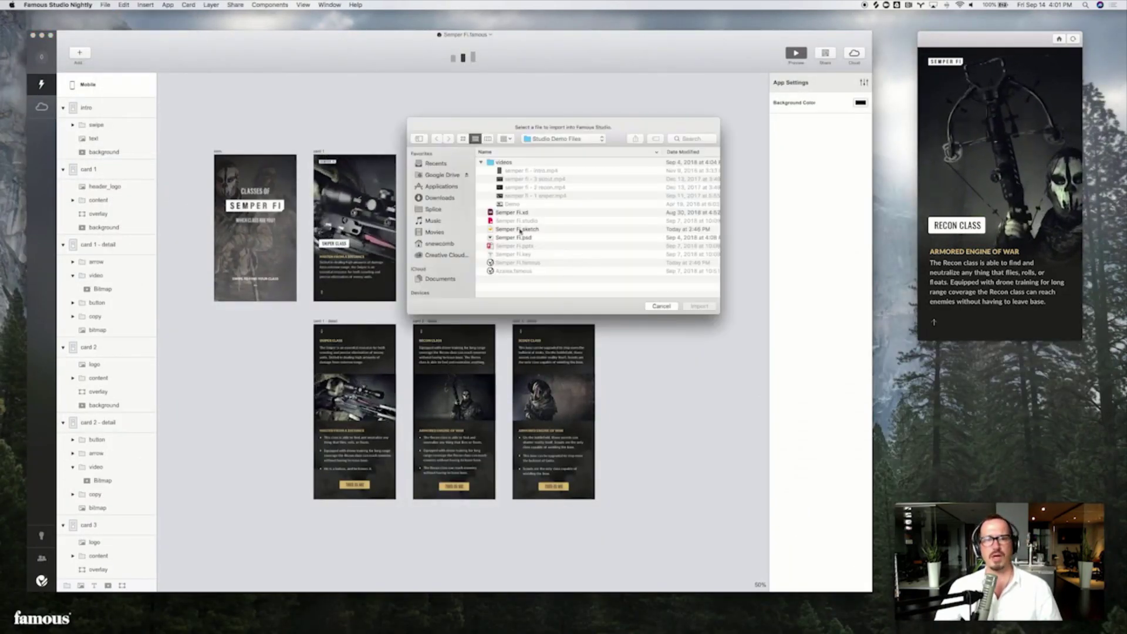
{"action": "double_click", "coordinate": [519, 229]}
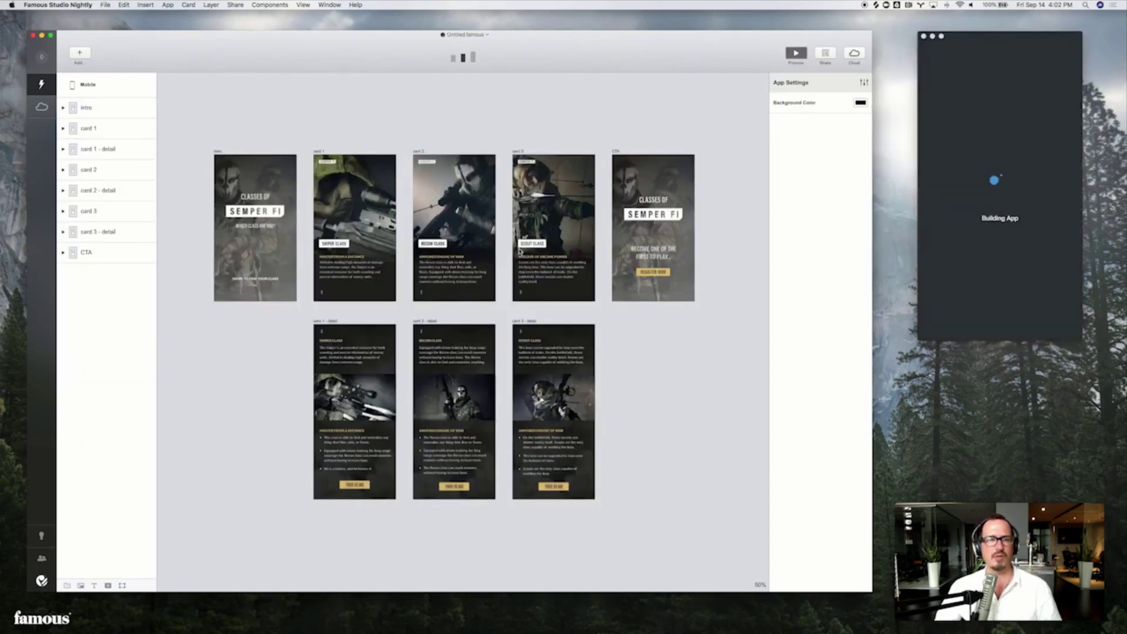
{"action": "mouse_move", "coordinate": [272, 305]}
{"action": "left_mouse_down"}
{"action": "mouse_move", "coordinate": [247, 239]}
{"action": "mouse_move", "coordinate": [269, 286]}
{"action": "left_mouse_up"}
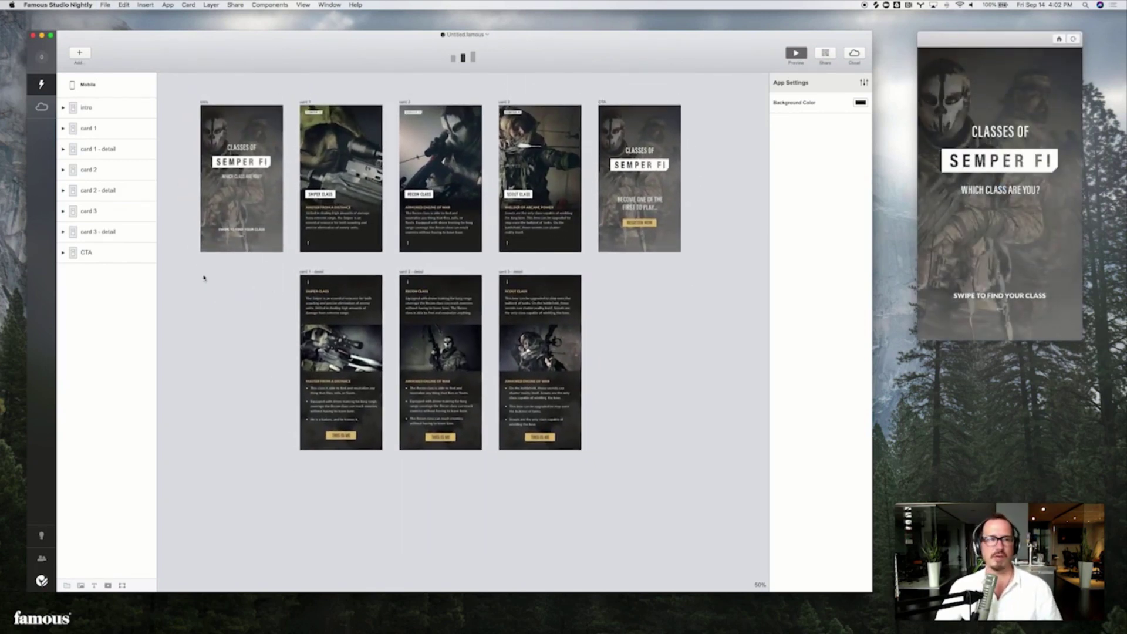
{"action": "left_click", "coordinate": [63, 128]}
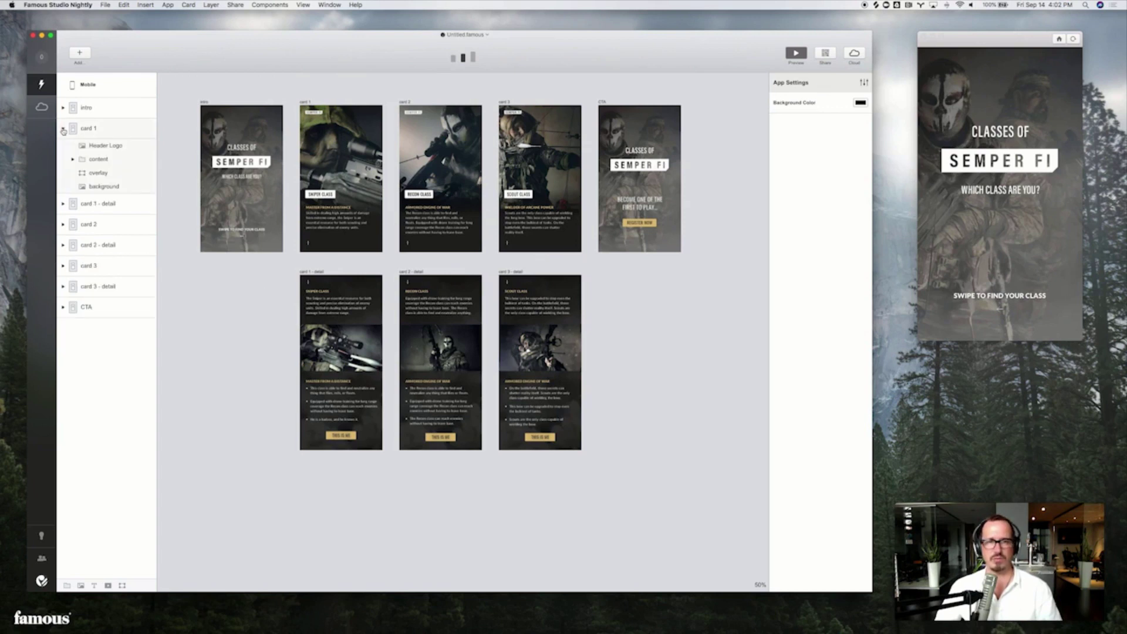
- Replace card 1's background image with the video semper fi - 1 sniper.mp4
{"action": "mouse_move", "coordinate": [1002, 221]}
{"action": "left_mouse_down"}
{"action": "mouse_move", "coordinate": [971, 222]}
{"action": "mouse_move", "coordinate": [1016, 219]}
{"action": "left_mouse_up"}
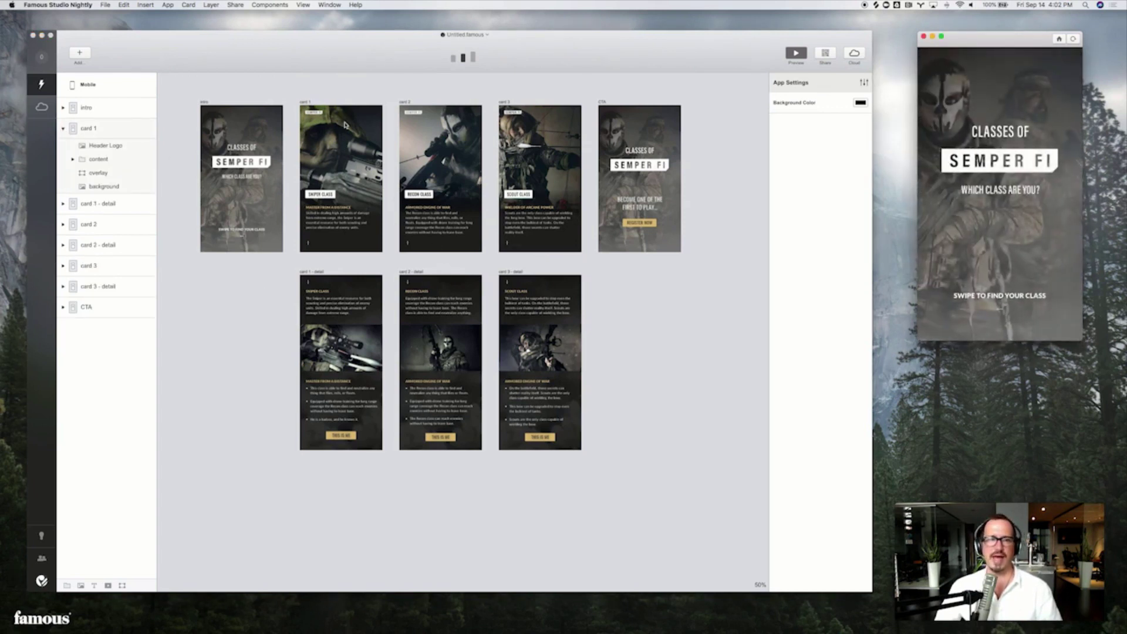
{"action": "left_click", "coordinate": [364, 141]}
{"action": "left_click", "coordinate": [387, 146]}
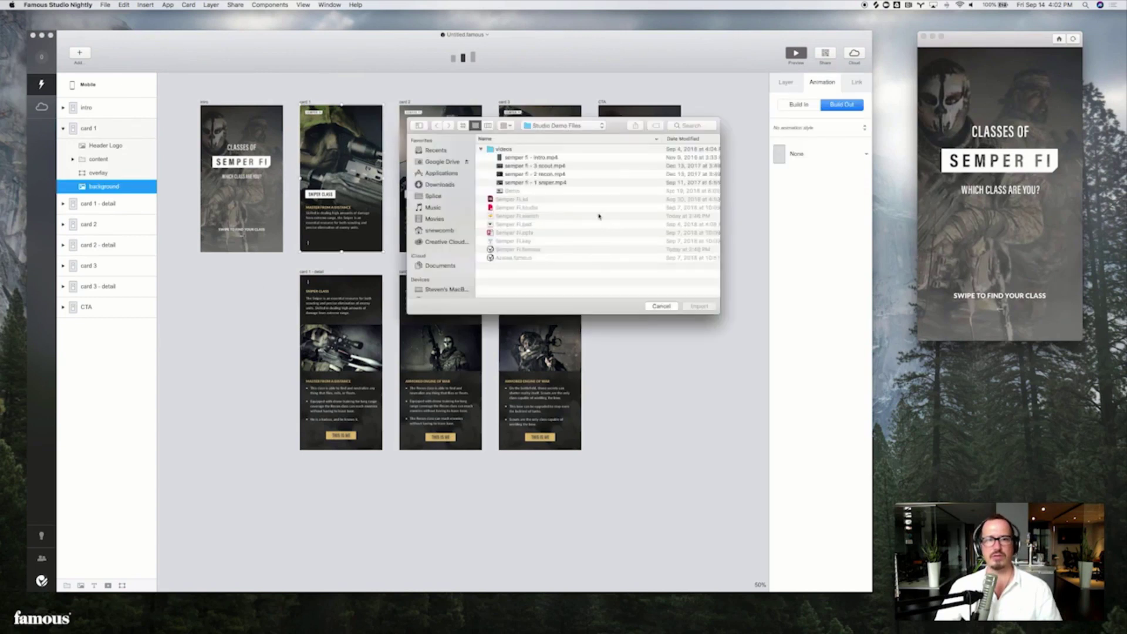
{"action": "double_click", "coordinate": [552, 182]}
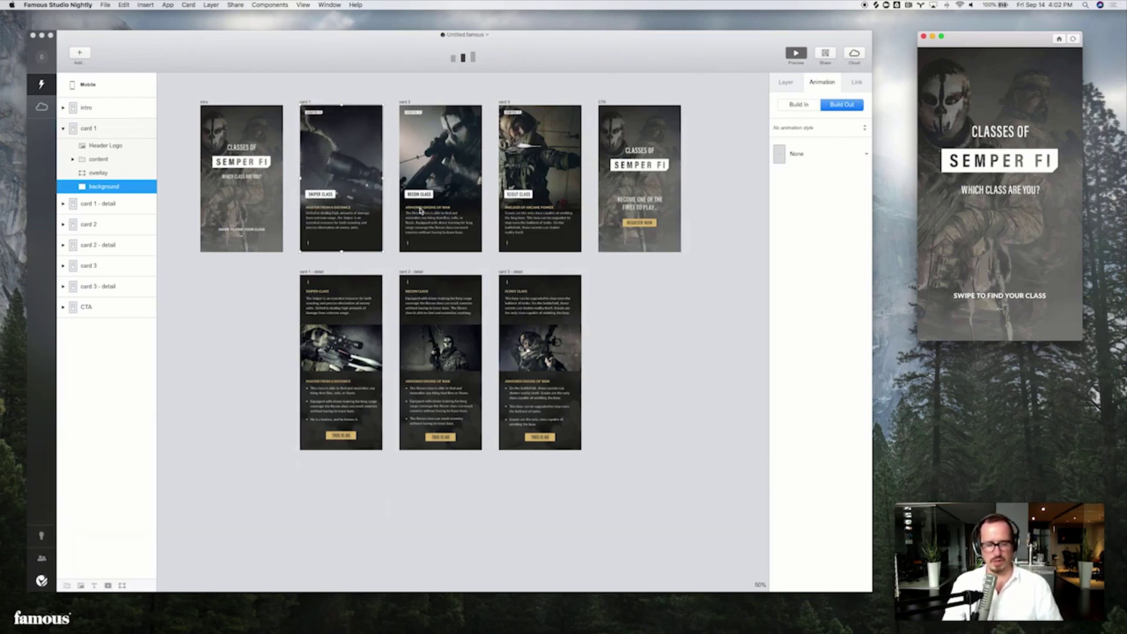
- Switch to Finder, open Semper Fi.psd in Photoshop and look over its artboards
{"action": "key", "text": "super+space"}
{"action": "type", "text": "finder"}
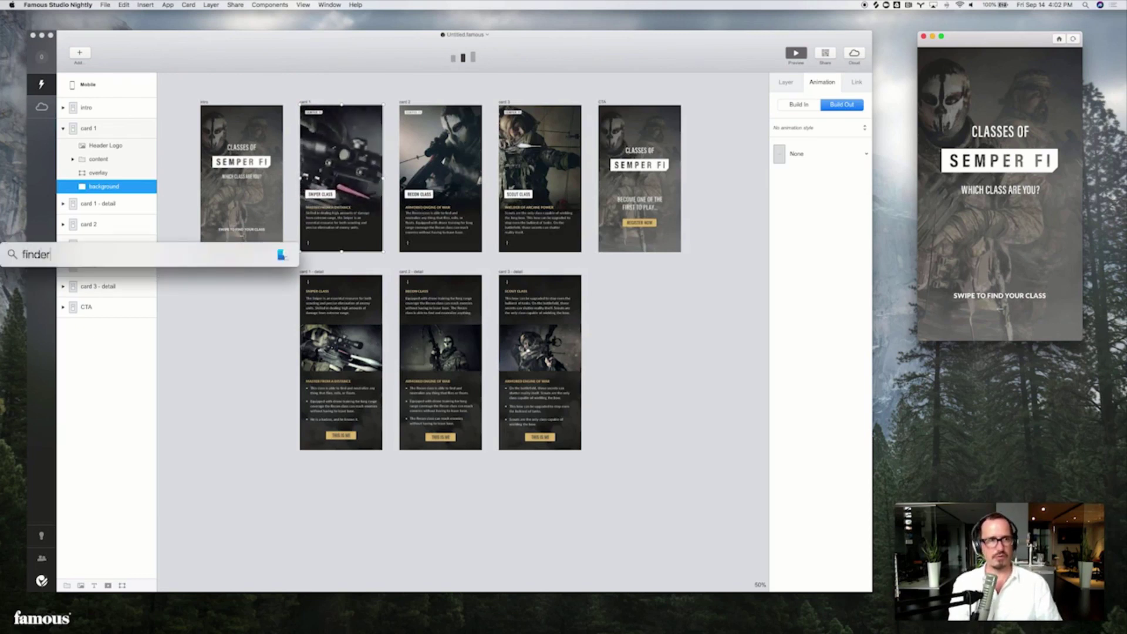
{"action": "key", "text": "Return"}
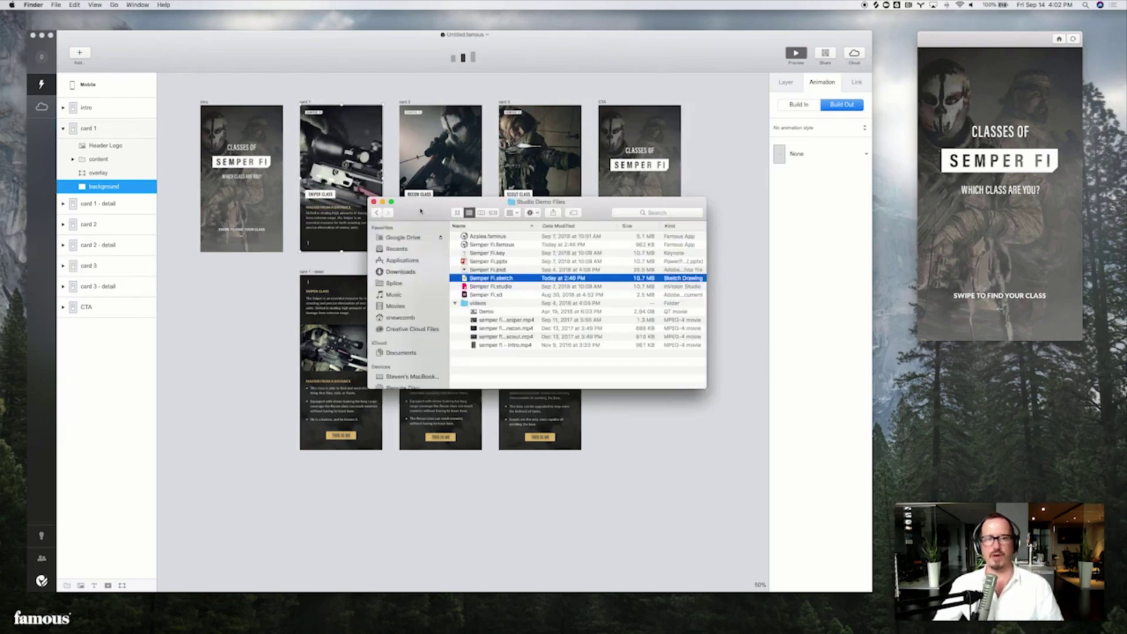
{"action": "left_click", "coordinate": [489, 270]}
{"action": "double_click", "coordinate": [489, 270]}
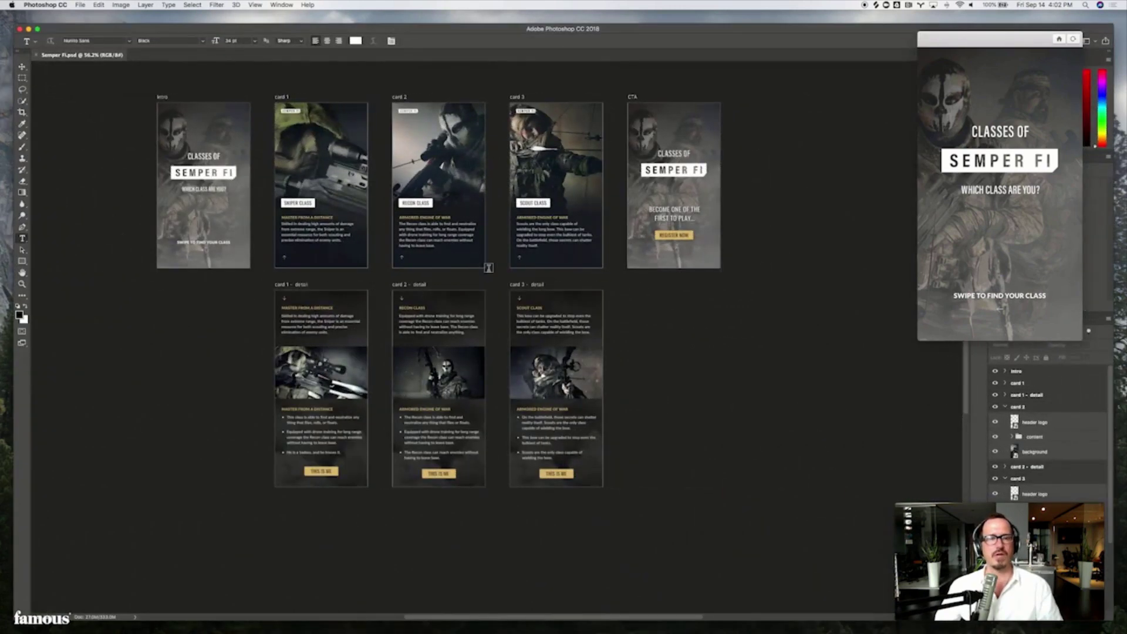
{"action": "scroll", "coordinate": [489, 267], "scroll_direction": "left", "scroll_amount": 3}
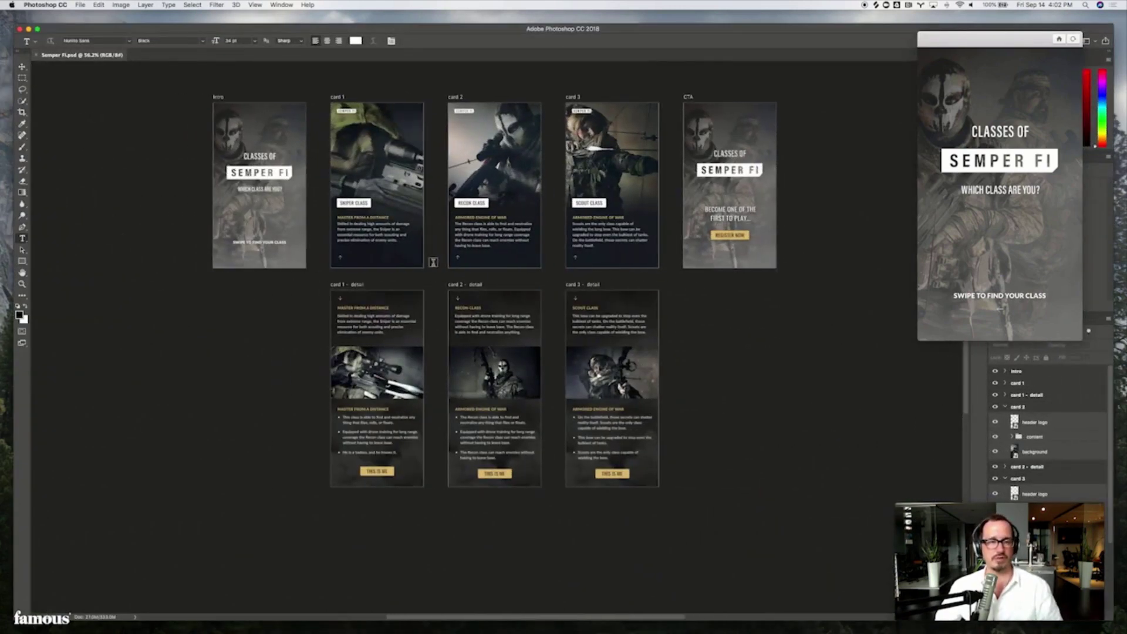
{"action": "left_click", "coordinate": [211, 344]}
{"action": "left_click_drag", "start_coordinate": [211, 344], "coordinate": [106, 332]}
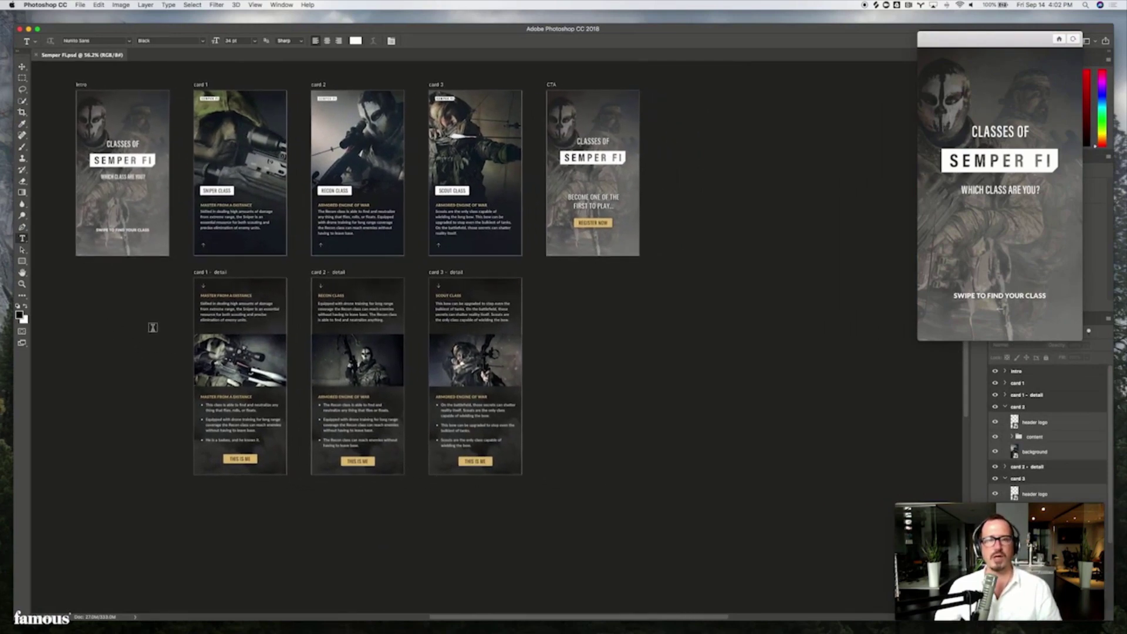
{"action": "scroll", "coordinate": [153, 328], "scroll_direction": "right", "scroll_amount": 1}
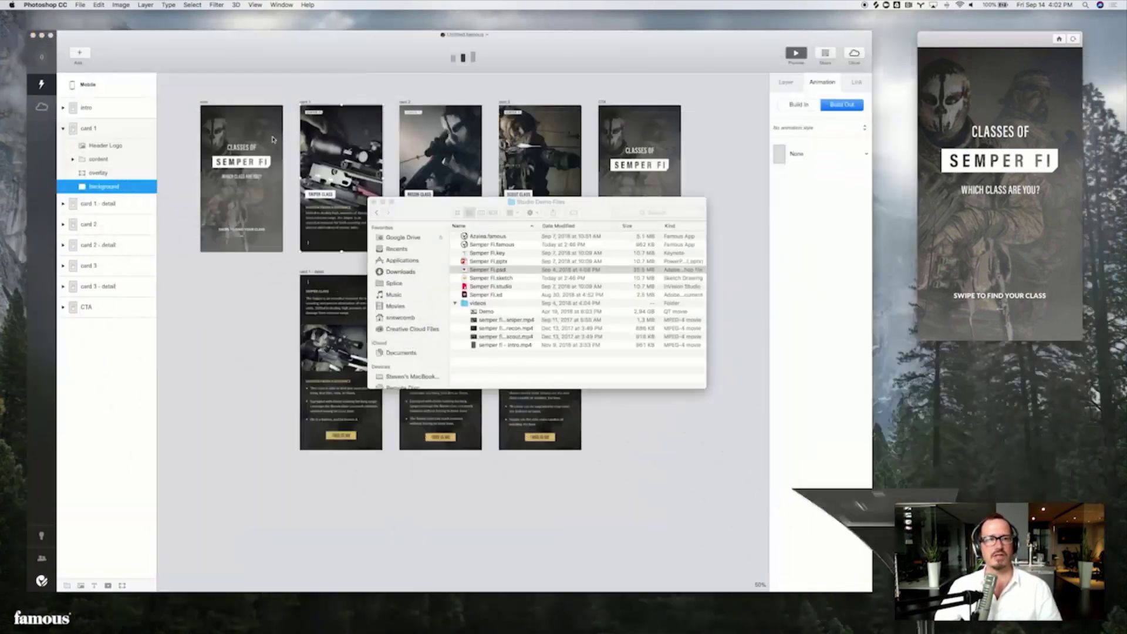
- Return to Famous Studio and import Semper Fi.psd as a new file
{"action": "left_click", "coordinate": [280, 57]}
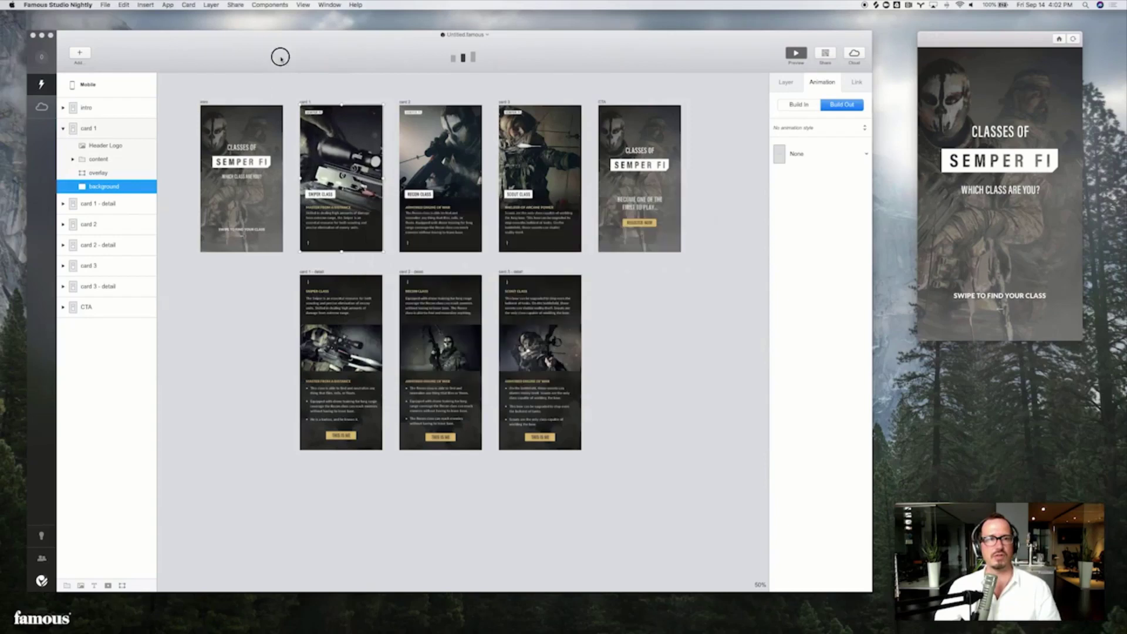
{"action": "left_click", "coordinate": [105, 4]}
{"action": "left_click", "coordinate": [126, 61]}
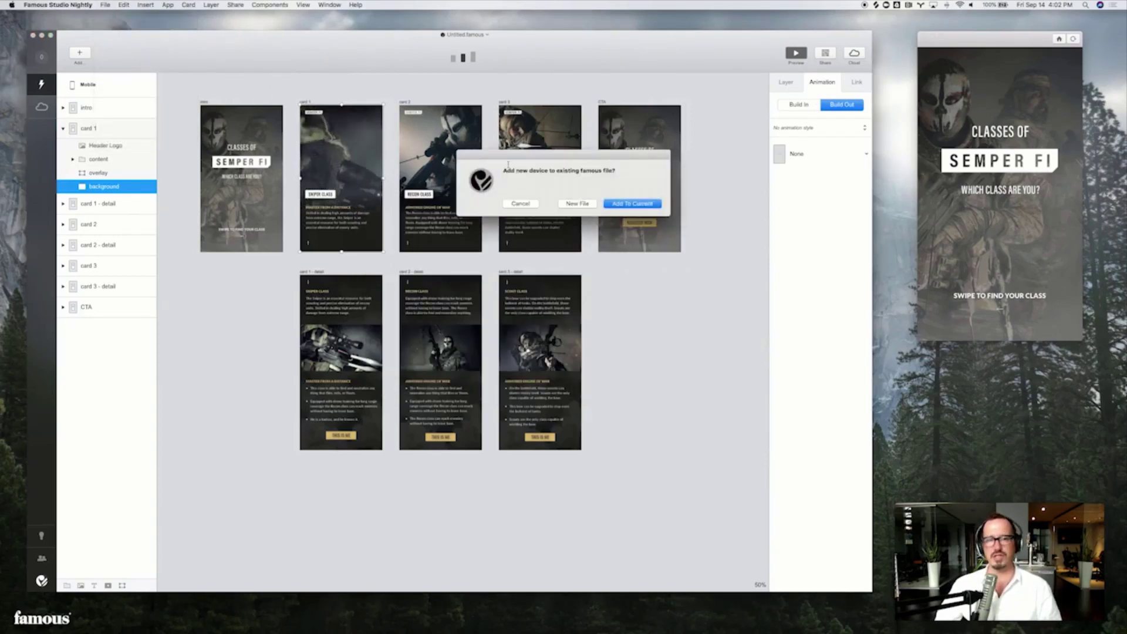
{"action": "left_click", "coordinate": [578, 203]}
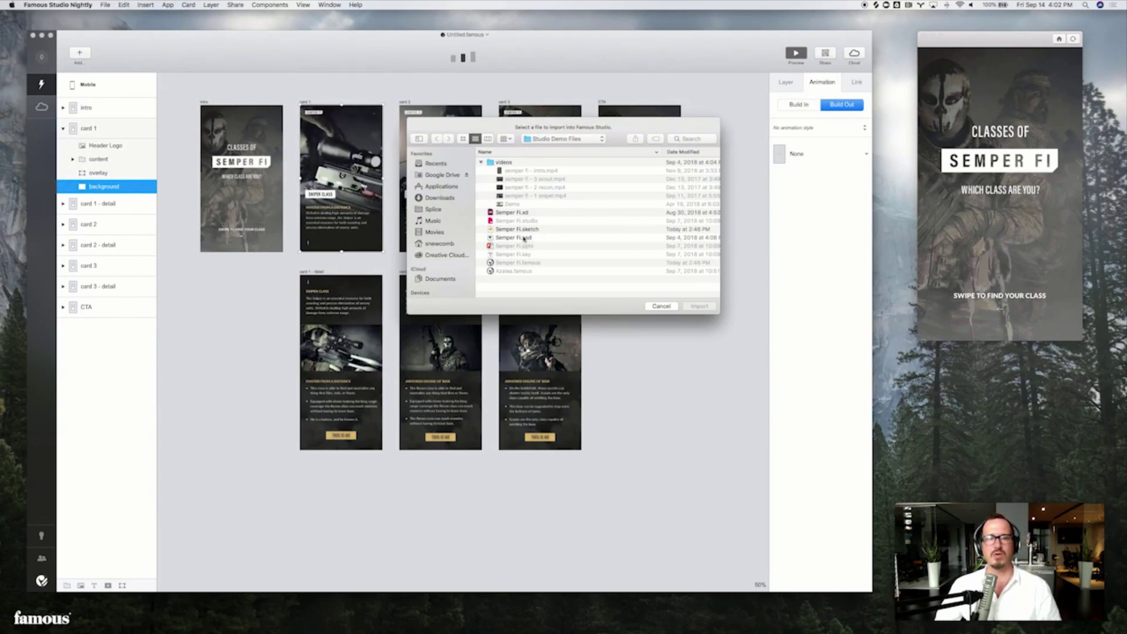
{"action": "left_click", "coordinate": [566, 237]}
{"action": "left_click", "coordinate": [700, 305]}
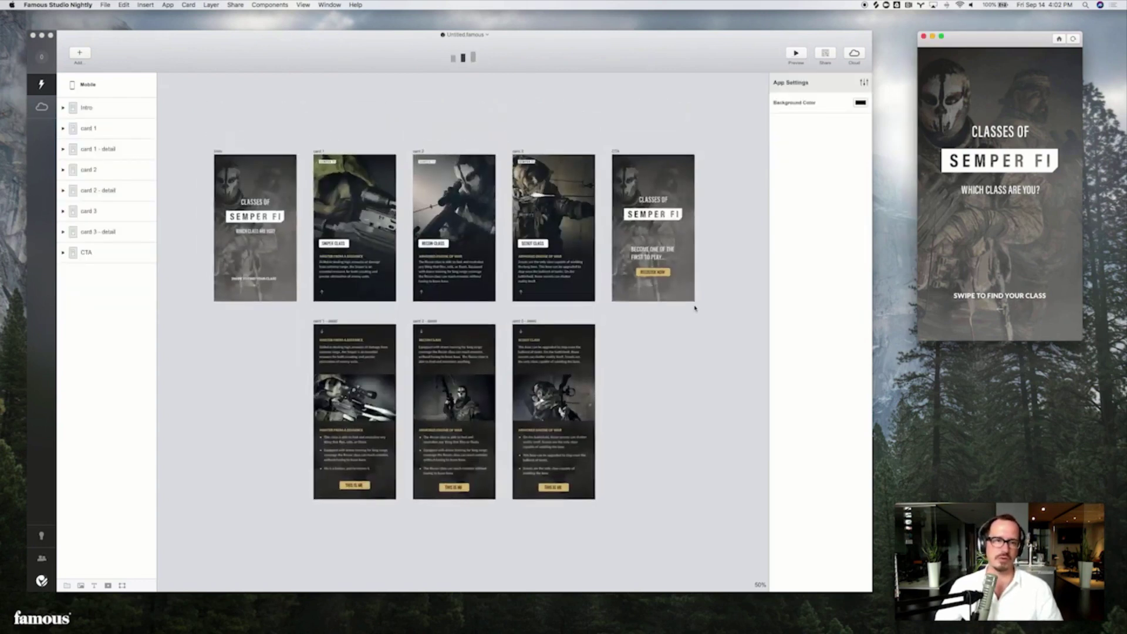
{"action": "left_click_drag", "start_coordinate": [703, 411], "coordinate": [684, 357]}
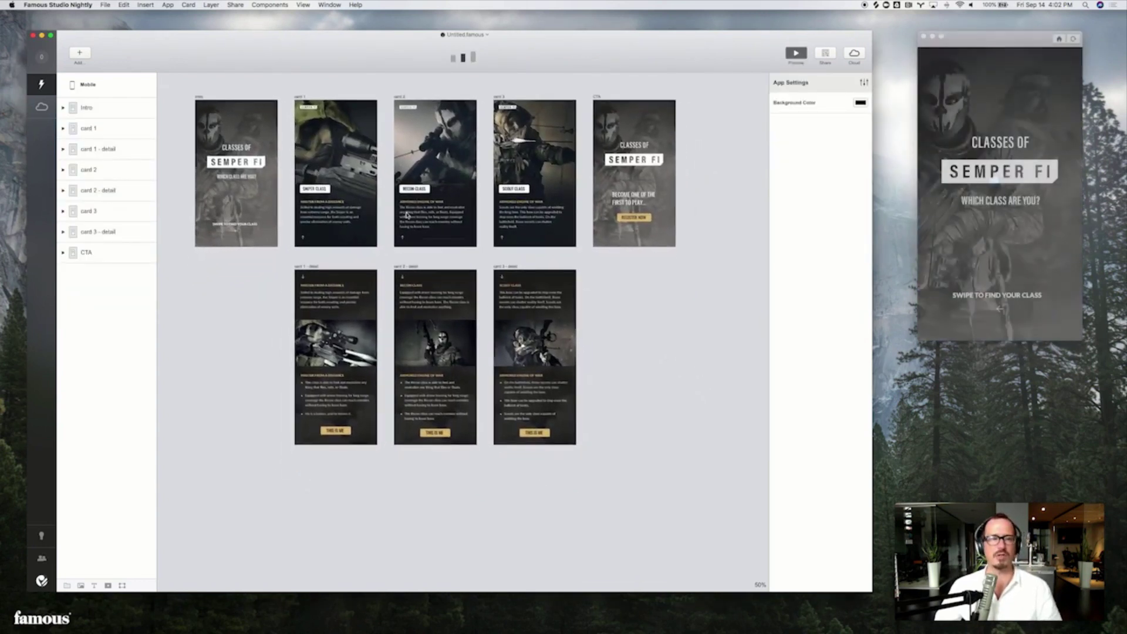
- Change the SNIPER CLASS title on card 1 to HELLO and check the card in the live preview
{"action": "left_click", "coordinate": [310, 191]}
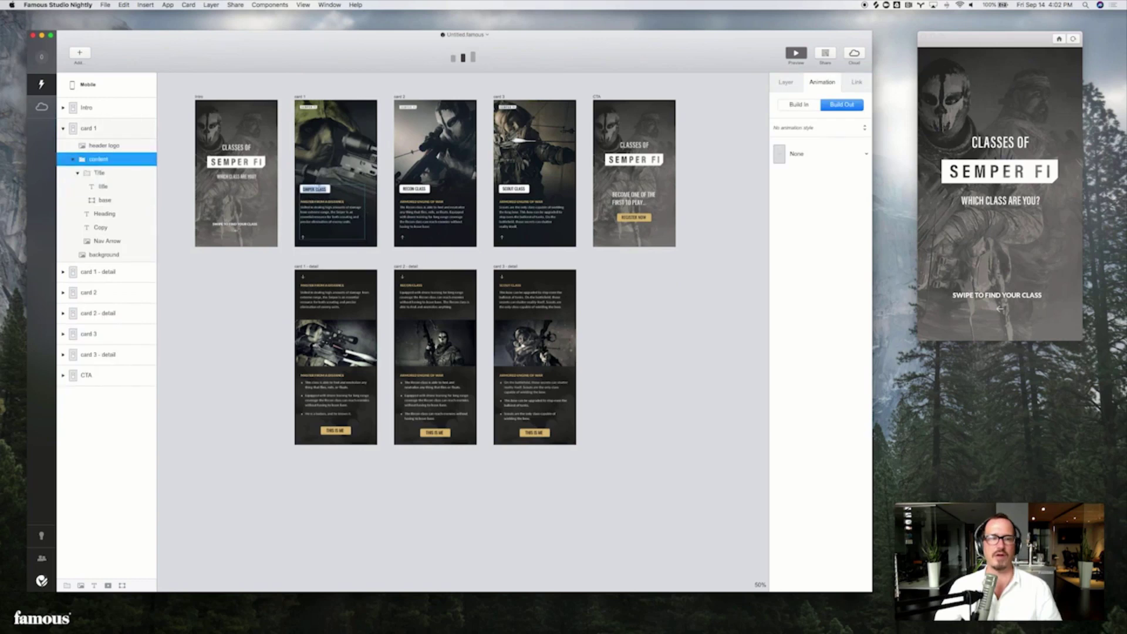
{"action": "type", "text": "S"}
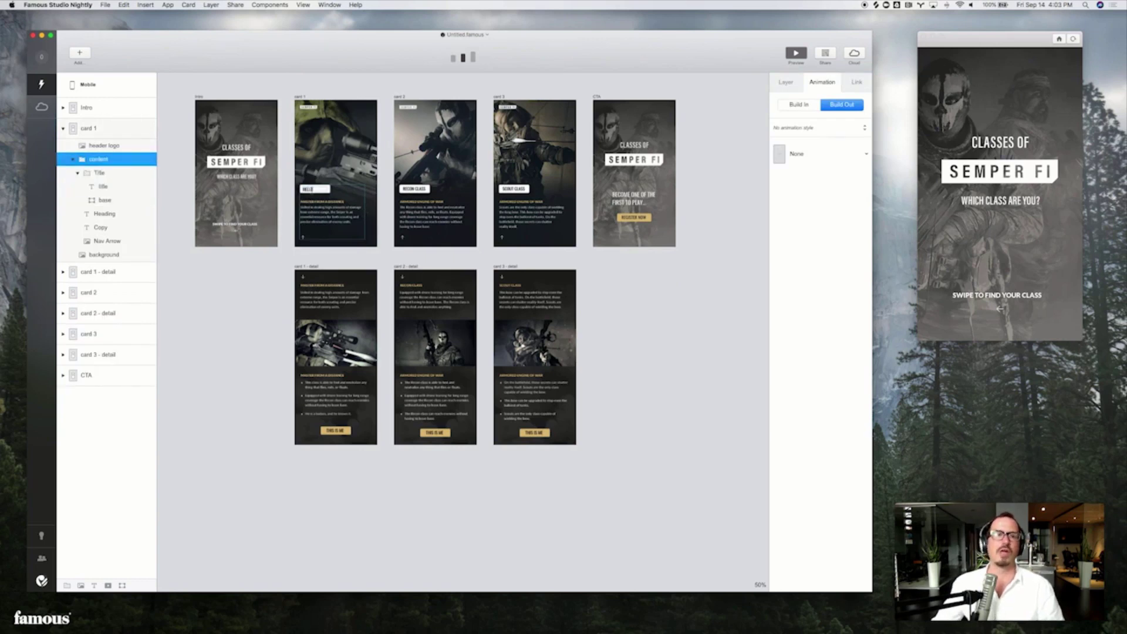
{"action": "left_click", "coordinate": [213, 262]}
{"action": "left_click_drag", "start_coordinate": [1049, 190], "coordinate": [955, 243]}
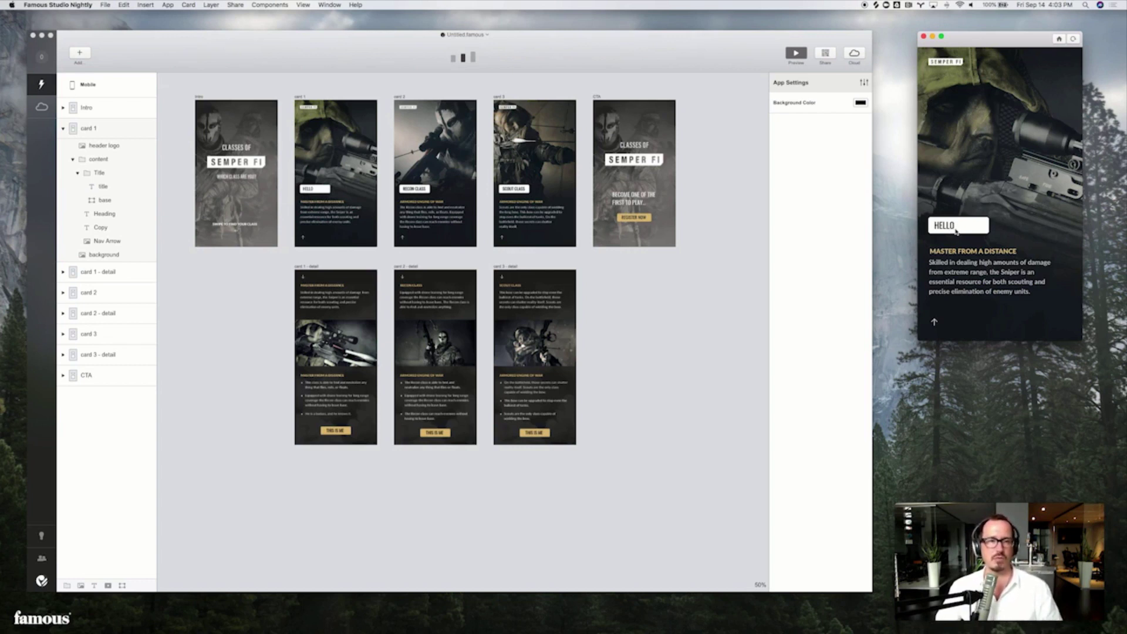
- Switch to Finder and open Semper Fi.xd in Adobe XD
{"action": "key", "text": "super+space"}
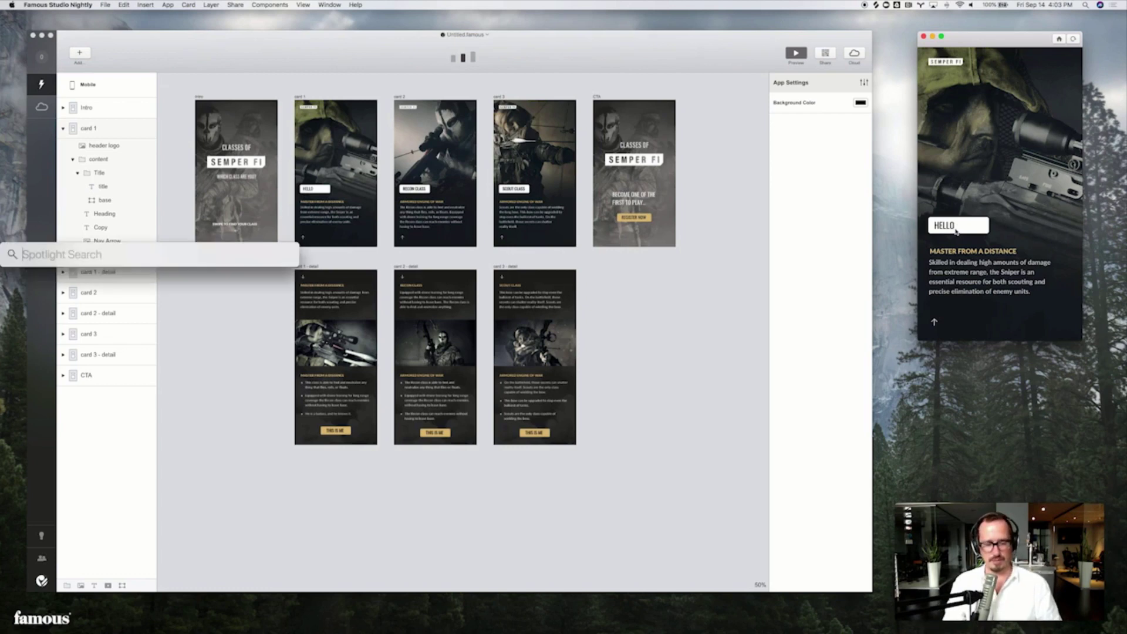
{"action": "type", "text": "finder"}
{"action": "key", "text": "Return"}
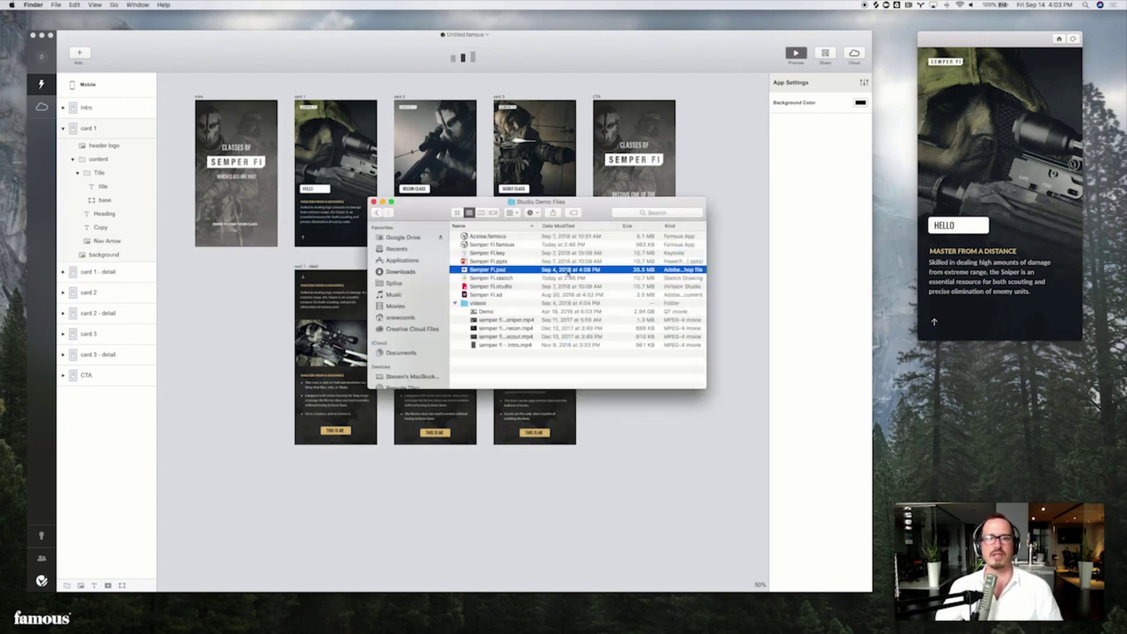
{"action": "double_click", "coordinate": [500, 294]}
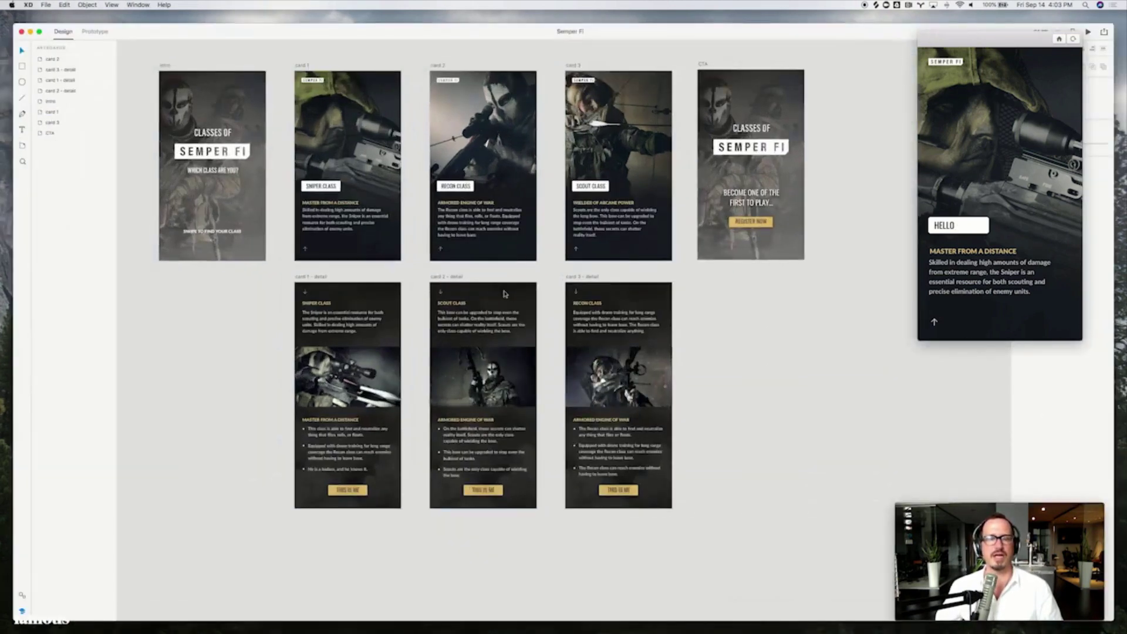
- Close the Famous Studio preview window and start the Semper Fi prototype preview in Adobe XD
{"action": "left_click", "coordinate": [946, 45]}
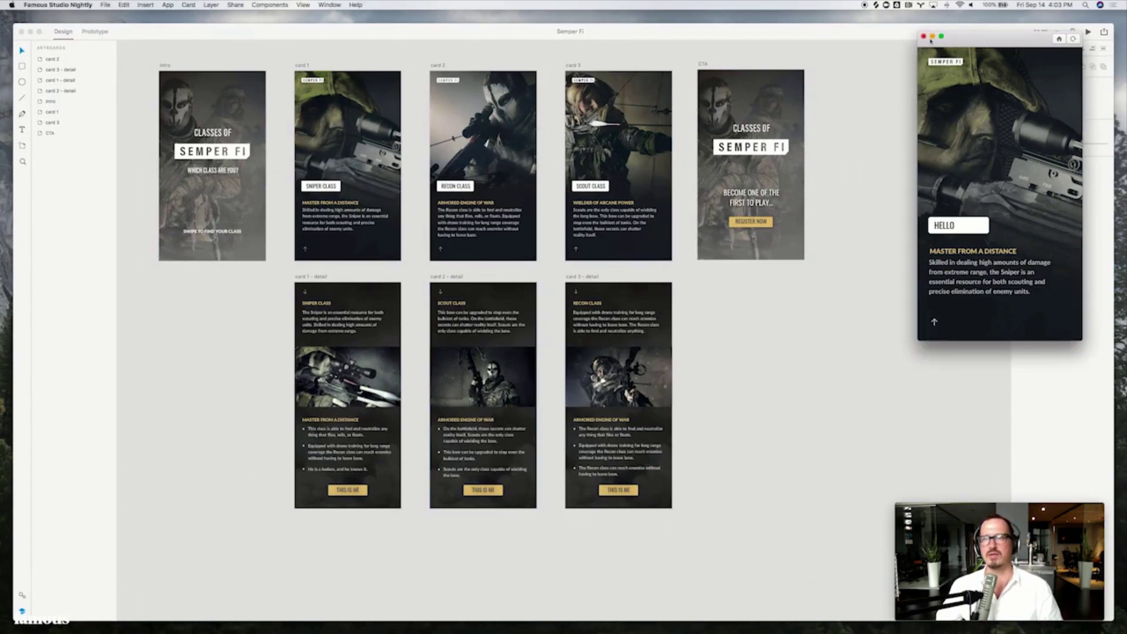
{"action": "left_click", "coordinate": [925, 39]}
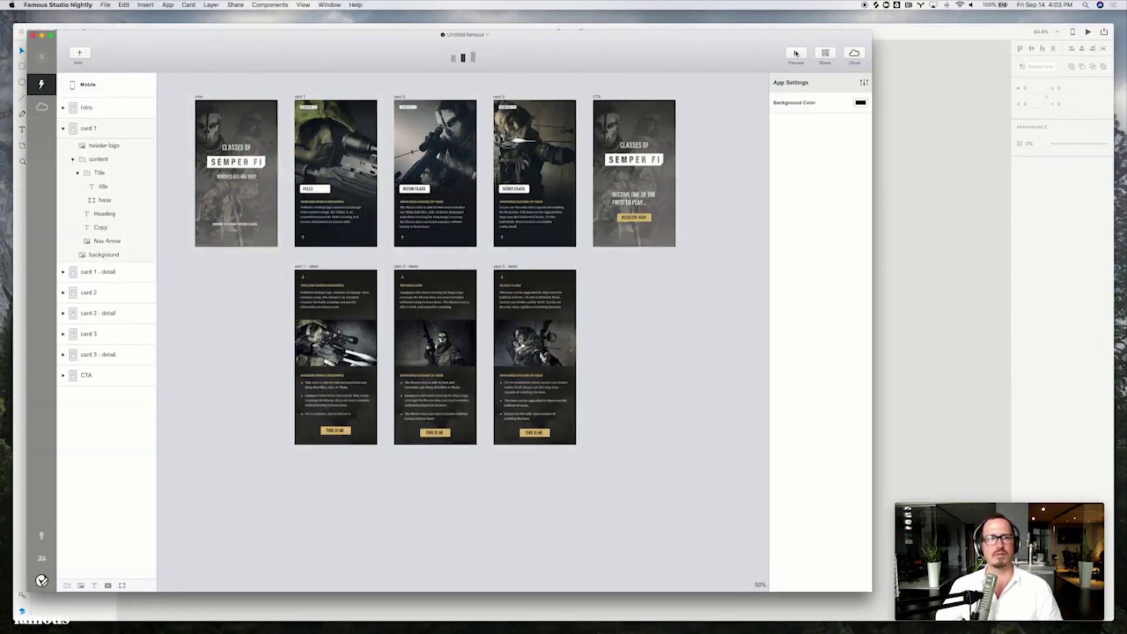
{"action": "left_click", "coordinate": [925, 89]}
{"action": "left_click", "coordinate": [1087, 32]}
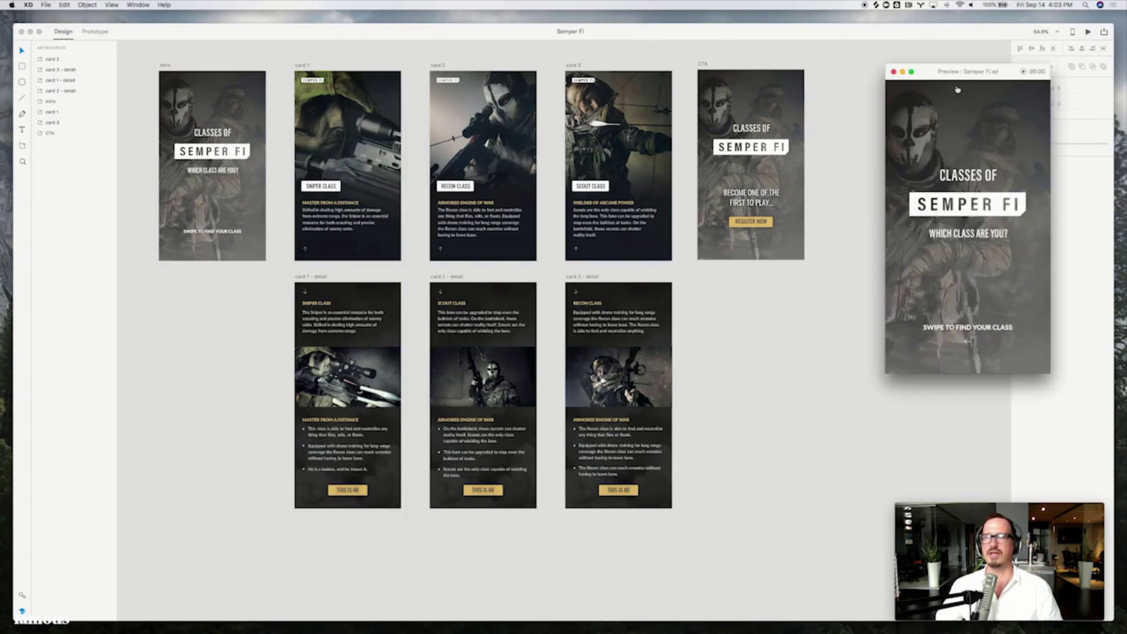
{"action": "left_click_drag", "start_coordinate": [948, 83], "coordinate": [971, 70]}
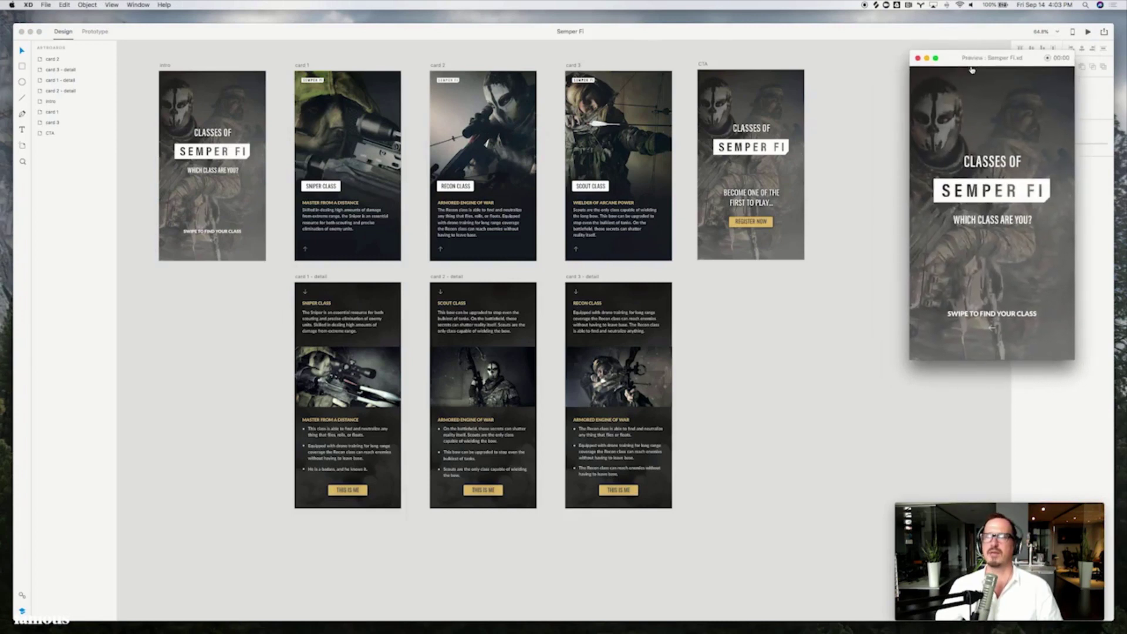
- Go through the XD prototype from the intro to card 1 and its detail screen, return to the intro and close the preview
{"action": "left_click", "coordinate": [997, 209]}
{"action": "left_click", "coordinate": [933, 81]}
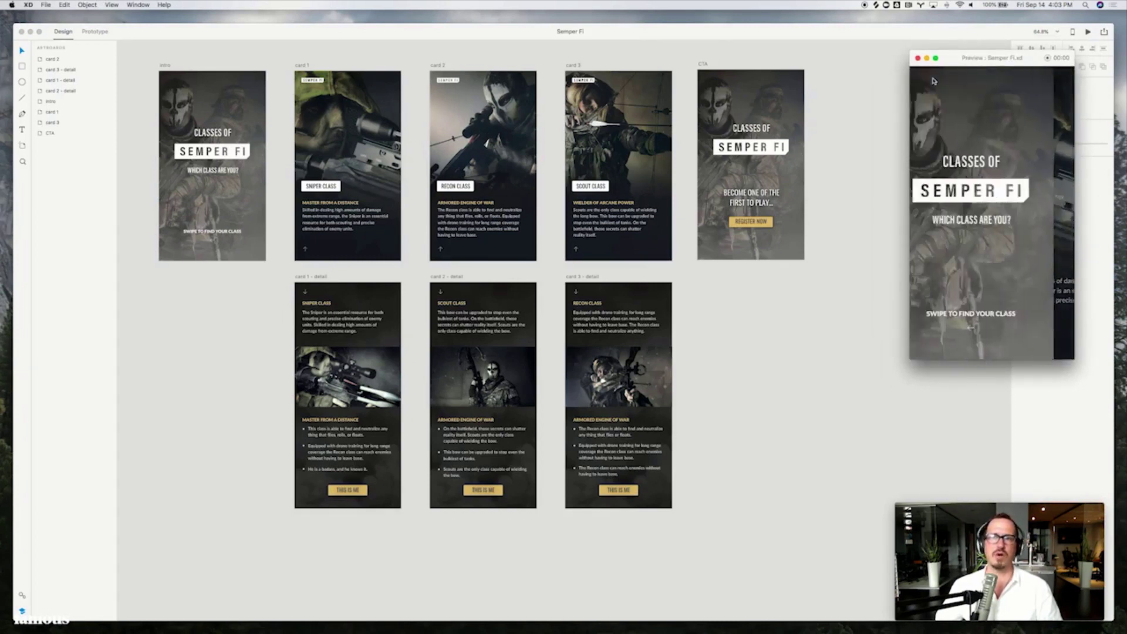
{"action": "left_click", "coordinate": [935, 83]}
{"action": "left_click", "coordinate": [950, 246]}
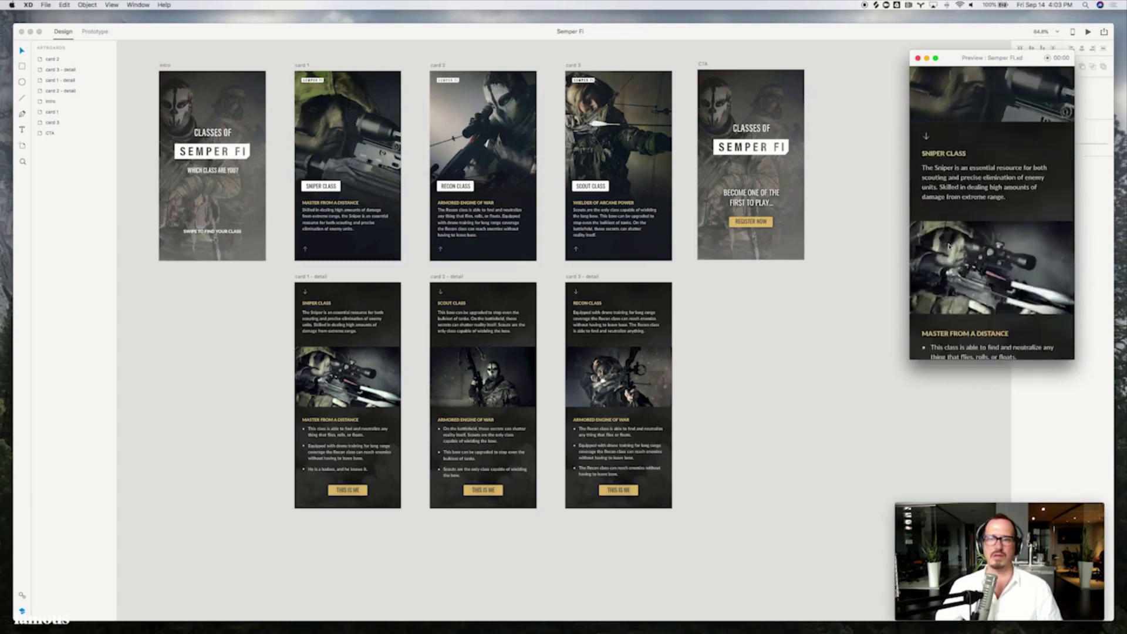
{"action": "left_click", "coordinate": [922, 82]}
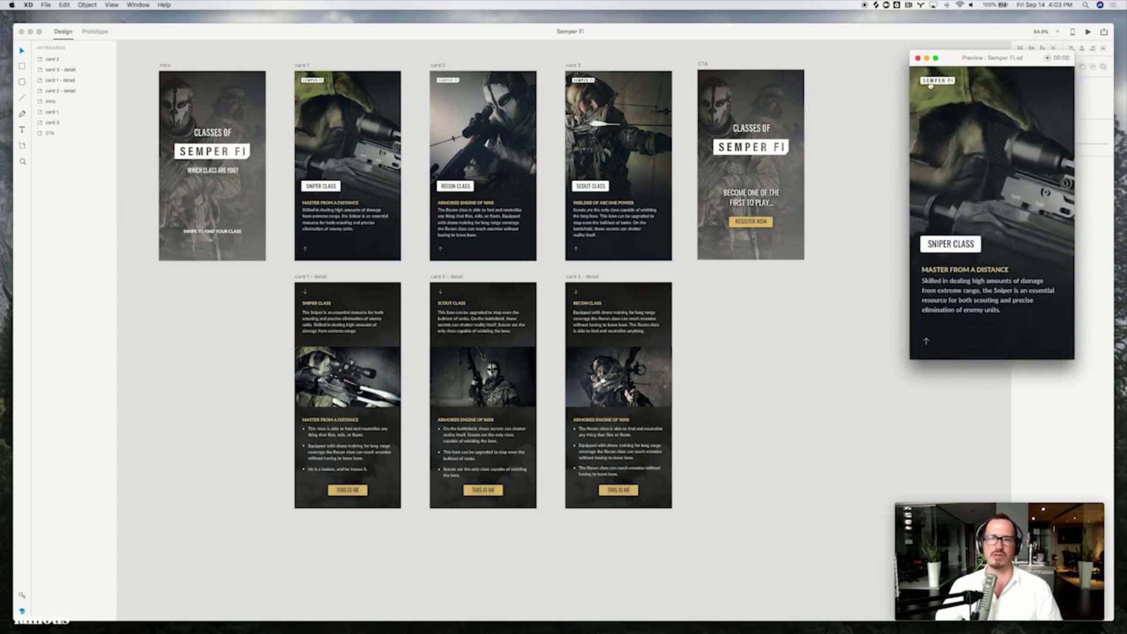
{"action": "left_click", "coordinate": [935, 82]}
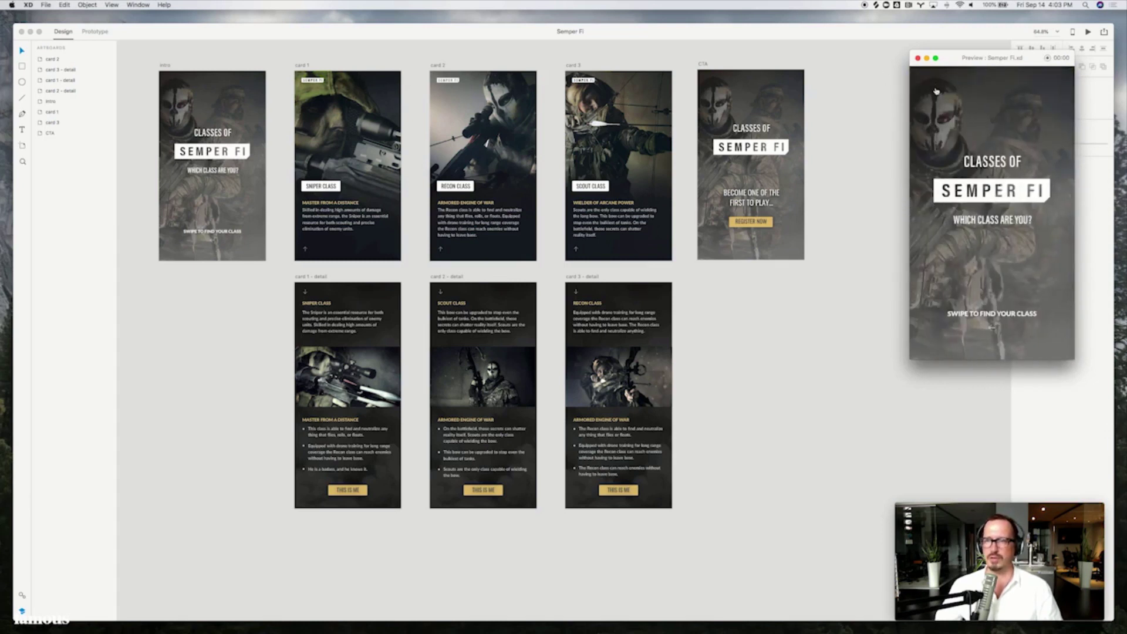
{"action": "mouse_move", "coordinate": [972, 57]}
{"action": "left_mouse_down"}
{"action": "mouse_move", "coordinate": [895, 47]}
{"action": "mouse_move", "coordinate": [972, 52]}
{"action": "left_mouse_up"}
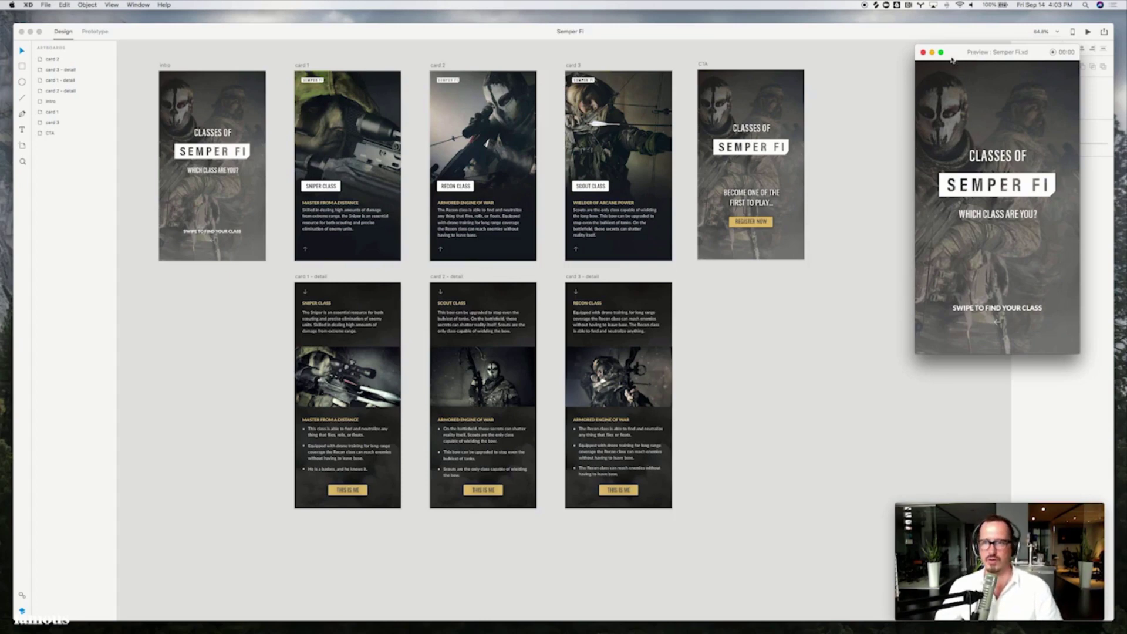
{"action": "left_click", "coordinate": [923, 53]}
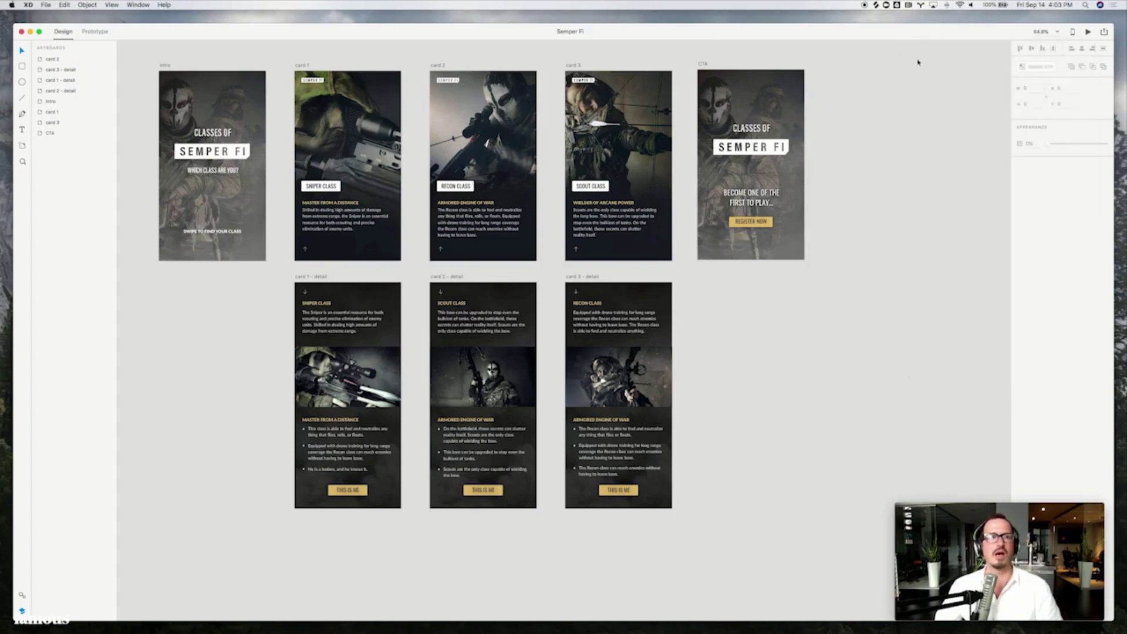
- Minimize the XD document, import Semper Fi.xd into Famous Studio as a new file and show its live preview
{"action": "left_click", "coordinate": [30, 31]}
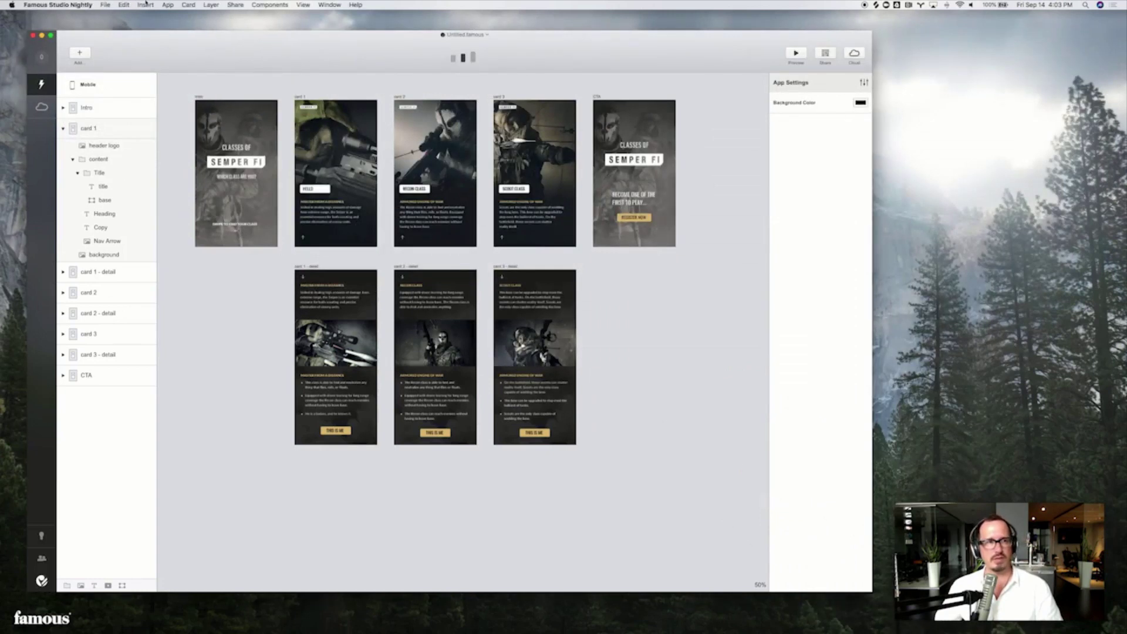
{"action": "left_click", "coordinate": [105, 5]}
{"action": "left_click", "coordinate": [118, 54]}
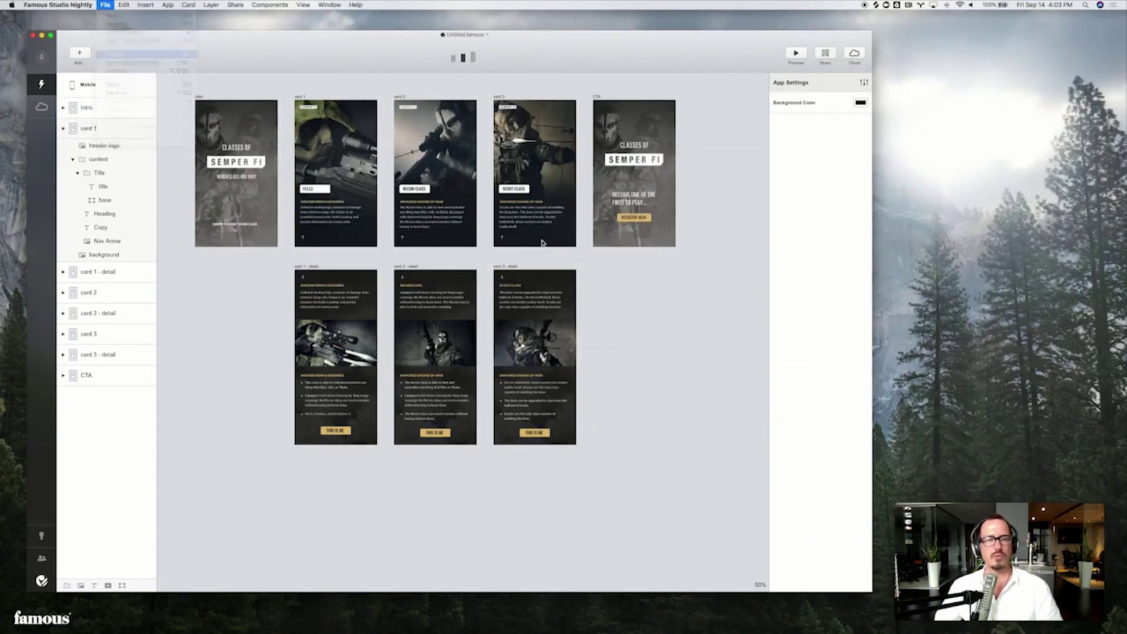
{"action": "left_click", "coordinate": [573, 205]}
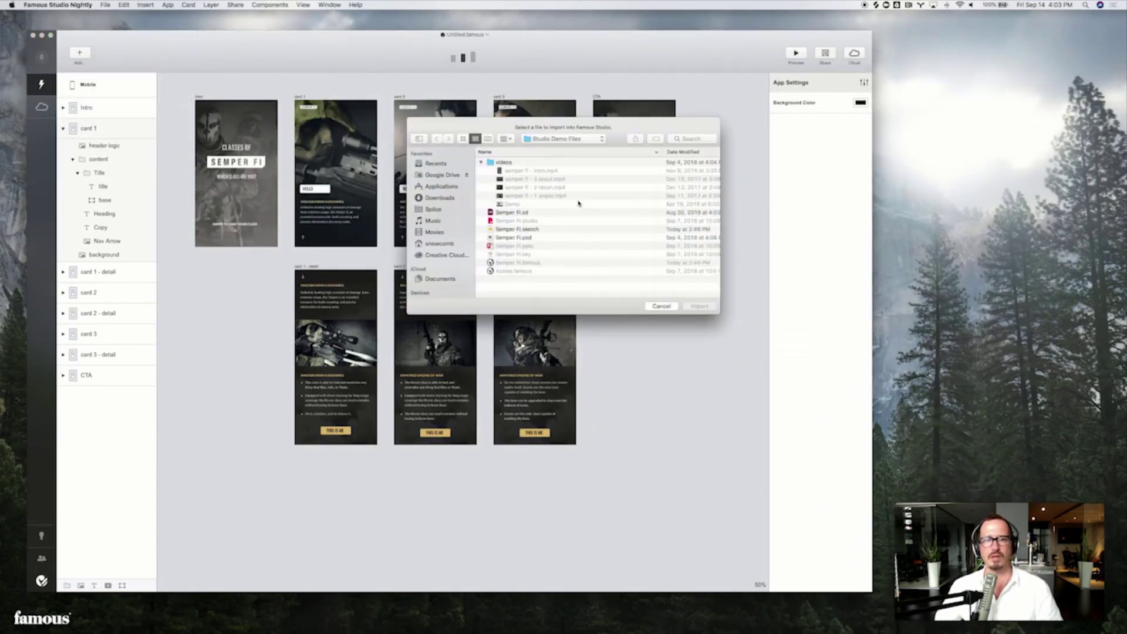
{"action": "double_click", "coordinate": [510, 214]}
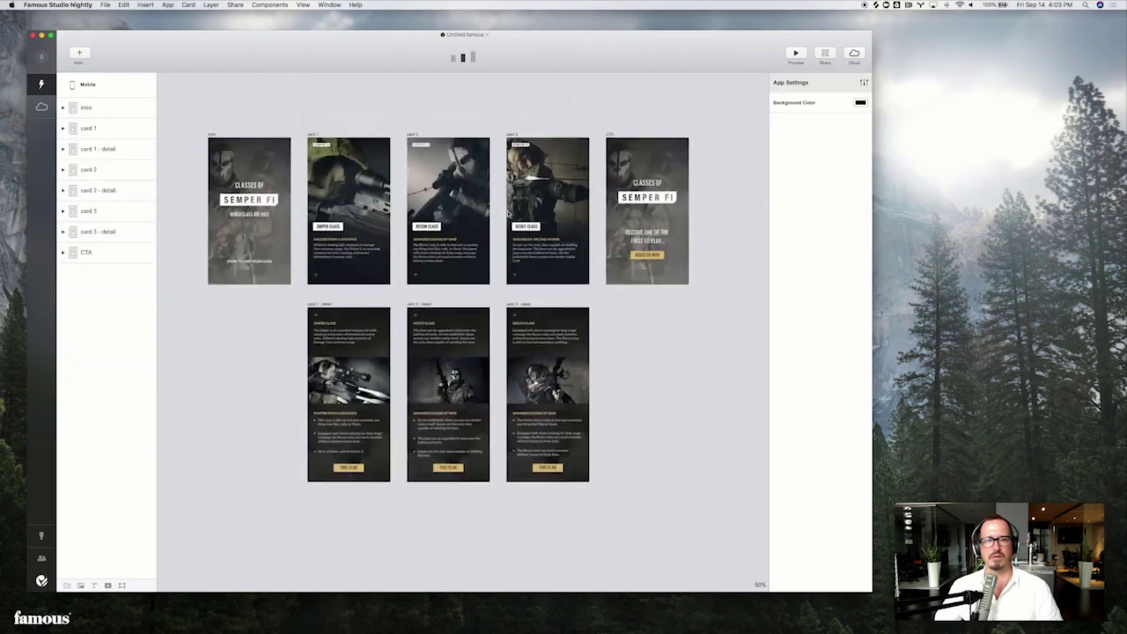
{"action": "left_click_drag", "start_coordinate": [390, 129], "coordinate": [369, 84]}
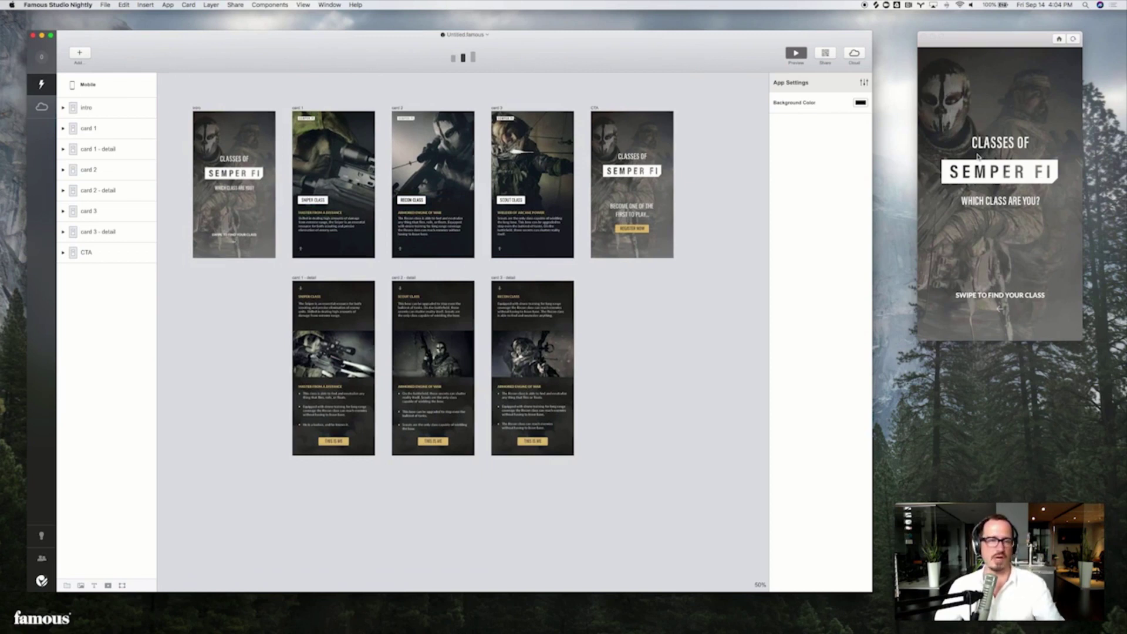
- Test the imported prototype in the live preview: swipe to card 1, view the Sniper Class detail screen, and return to the intro
{"action": "left_click_drag", "start_coordinate": [1019, 169], "coordinate": [945, 169]}
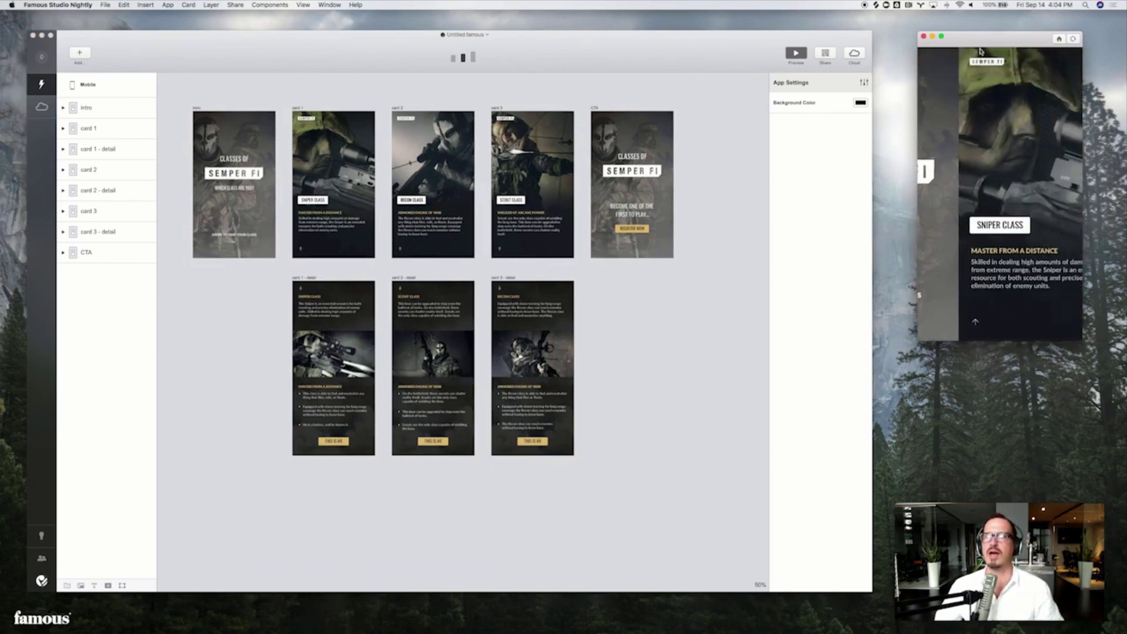
{"action": "left_click", "coordinate": [950, 64]}
{"action": "left_click_drag", "start_coordinate": [1005, 94], "coordinate": [956, 93]}
{"action": "left_click", "coordinate": [965, 227]}
{"action": "scroll", "coordinate": [966, 229], "scroll_direction": "down", "scroll_amount": 3}
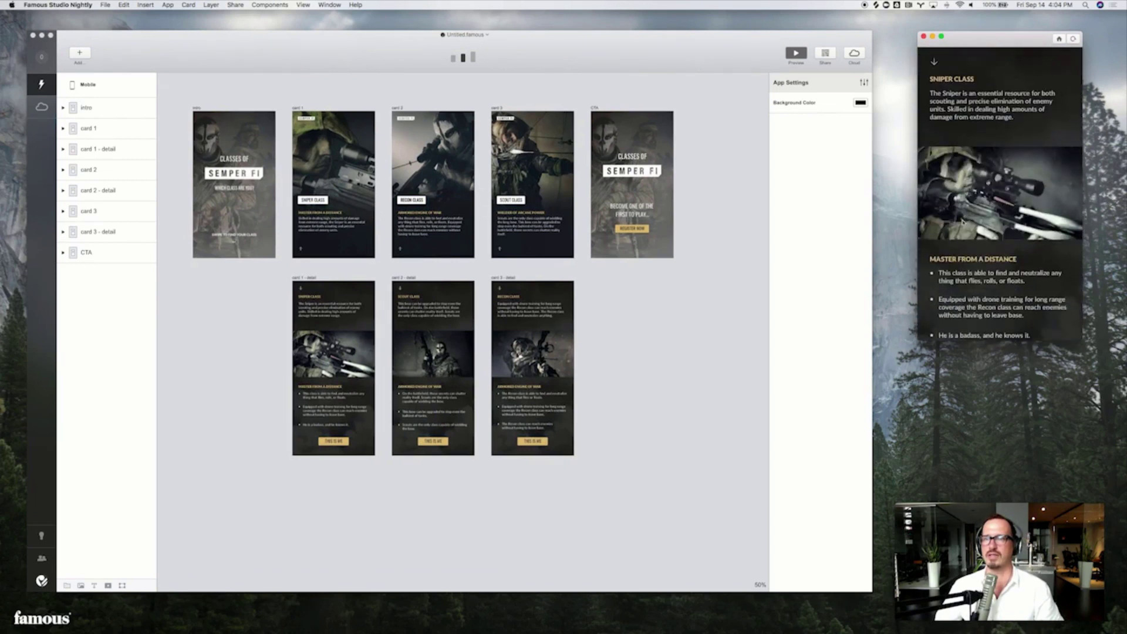
{"action": "left_click", "coordinate": [932, 61]}
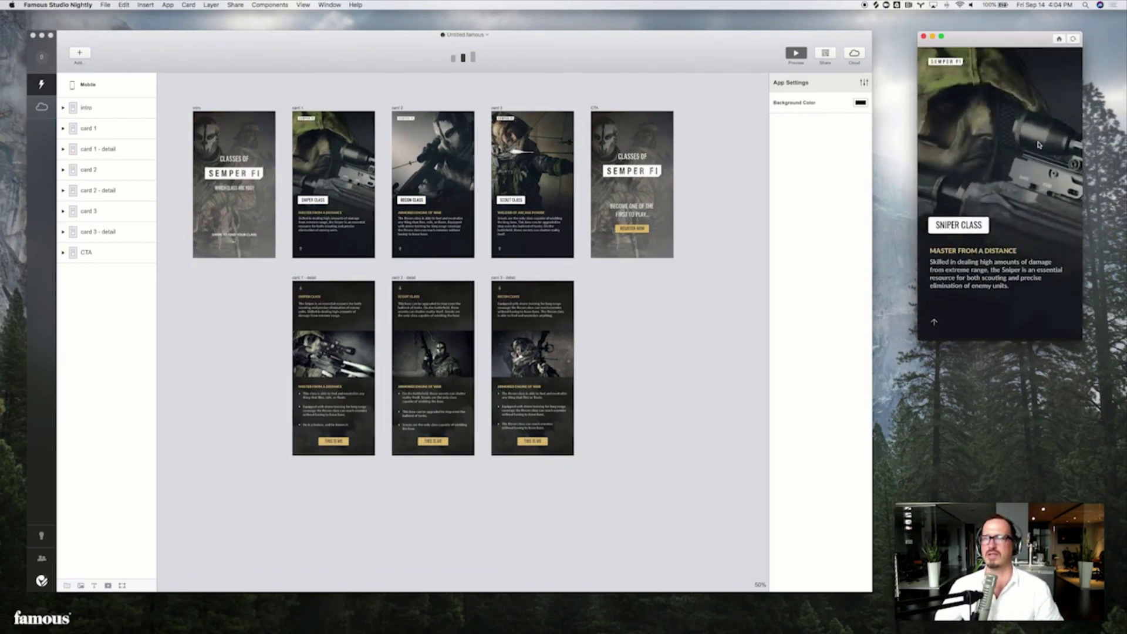
{"action": "left_click", "coordinate": [946, 64]}
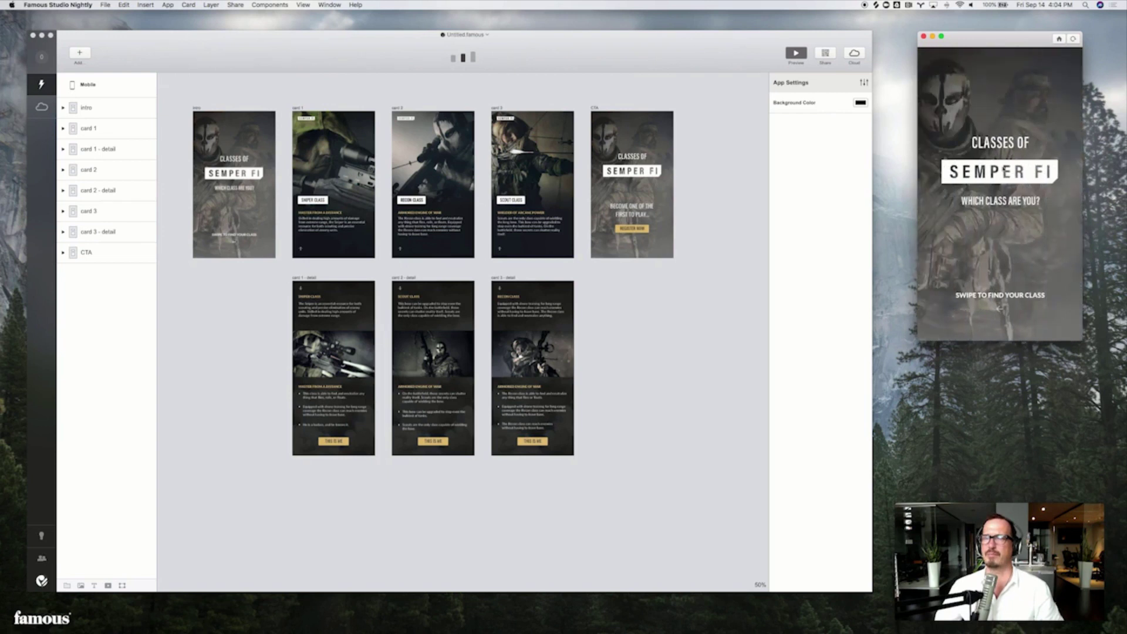
- Swipe the live preview to the Recon Class card and back to Sniper Class, check its detail screen and return to the intro
{"action": "scroll", "coordinate": [1005, 171], "scroll_direction": "right", "scroll_amount": 6}
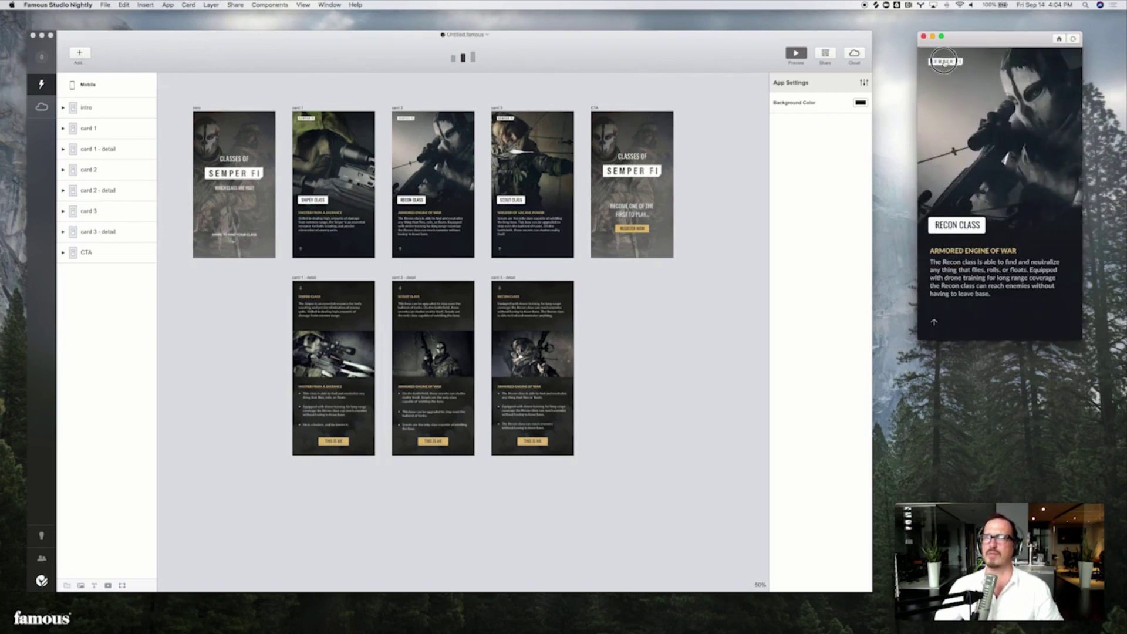
{"action": "scroll", "coordinate": [948, 77], "scroll_direction": "left", "scroll_amount": 3}
{"action": "left_click", "coordinate": [958, 232]}
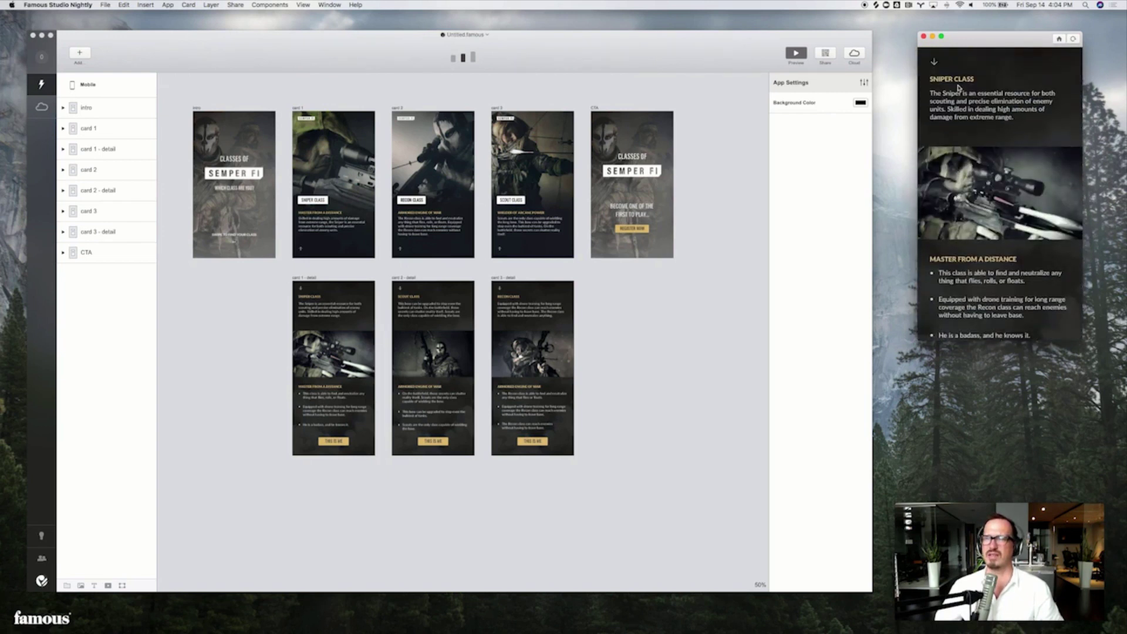
{"action": "left_click", "coordinate": [934, 71]}
{"action": "left_click", "coordinate": [935, 62]}
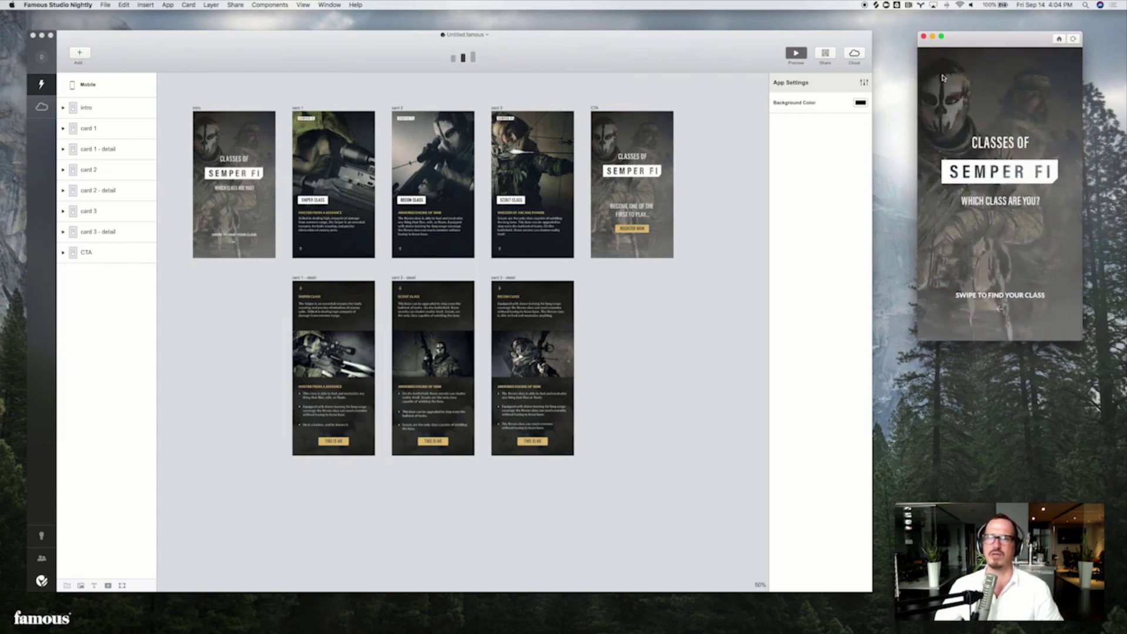
- Set the link transition of card 1's header logo to Circle In and test it in the live preview
{"action": "left_click", "coordinate": [306, 119]}
{"action": "left_click", "coordinate": [851, 84]}
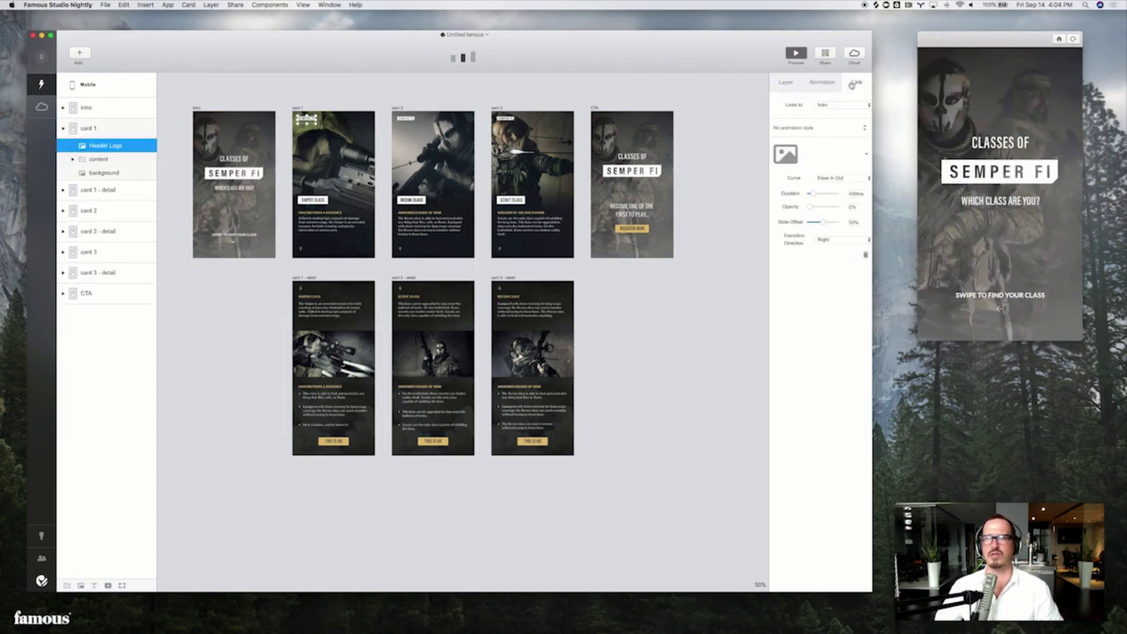
{"action": "left_click", "coordinate": [840, 159]}
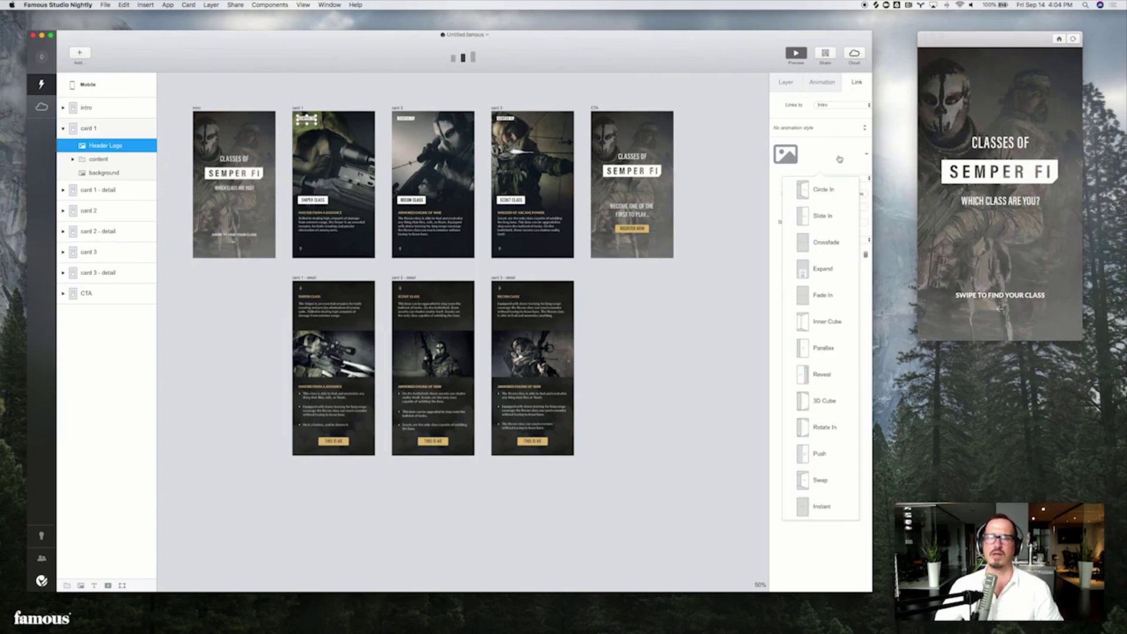
{"action": "left_click", "coordinate": [808, 197]}
{"action": "left_click", "coordinate": [963, 170]}
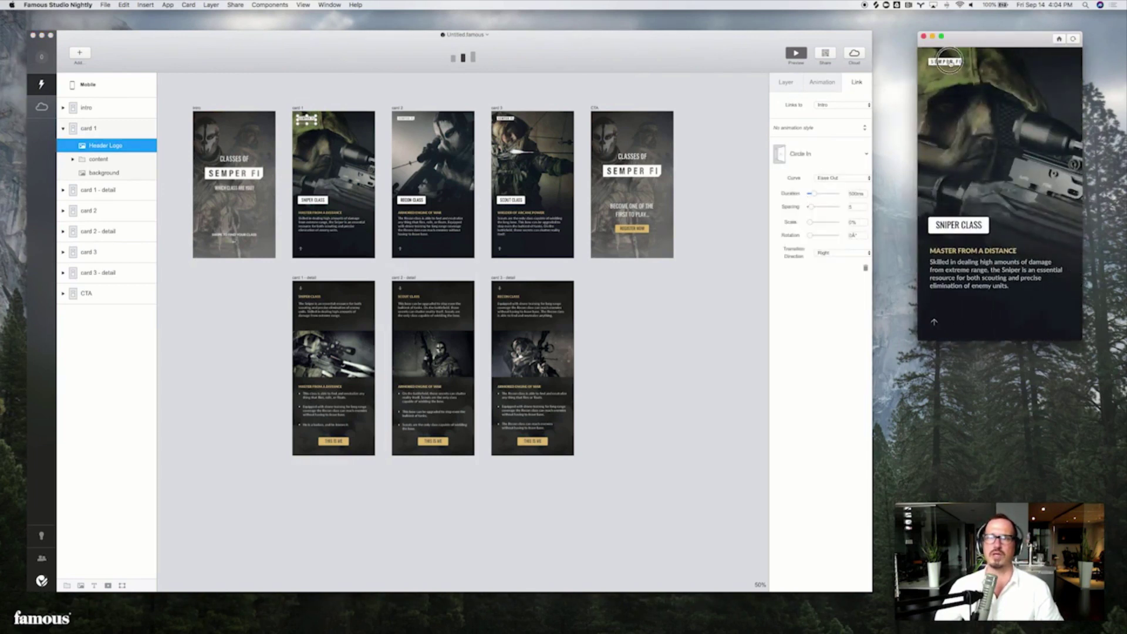
{"action": "left_click", "coordinate": [951, 63]}
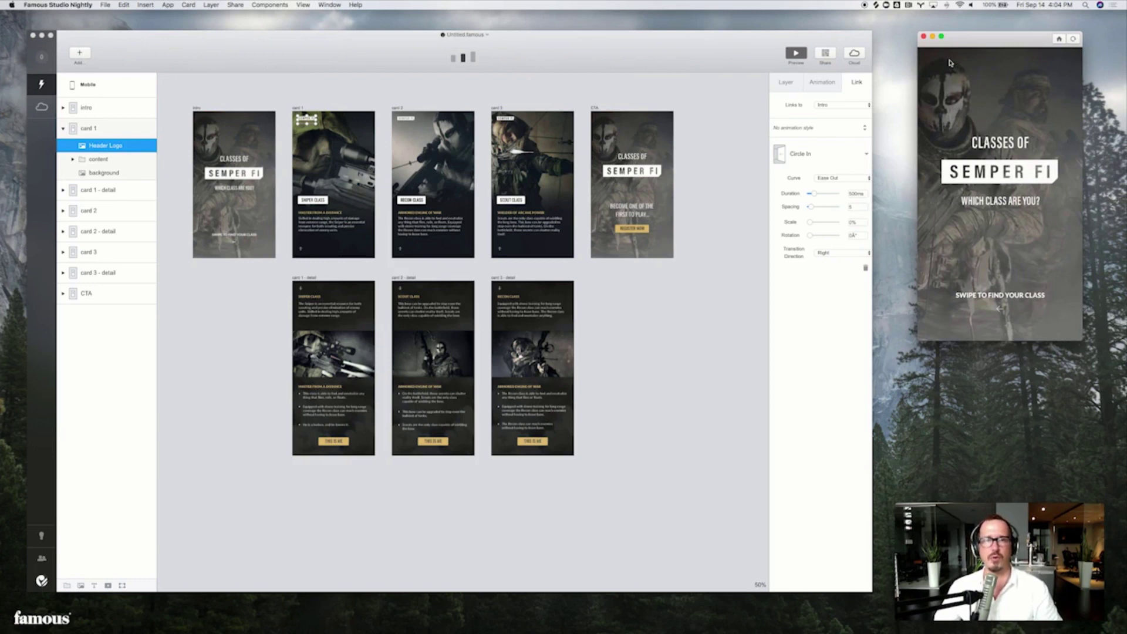
- Bring up the Studio Demo Files folder in Finder and close its window
{"action": "key", "text": "super+space"}
{"action": "type", "text": "fi"}
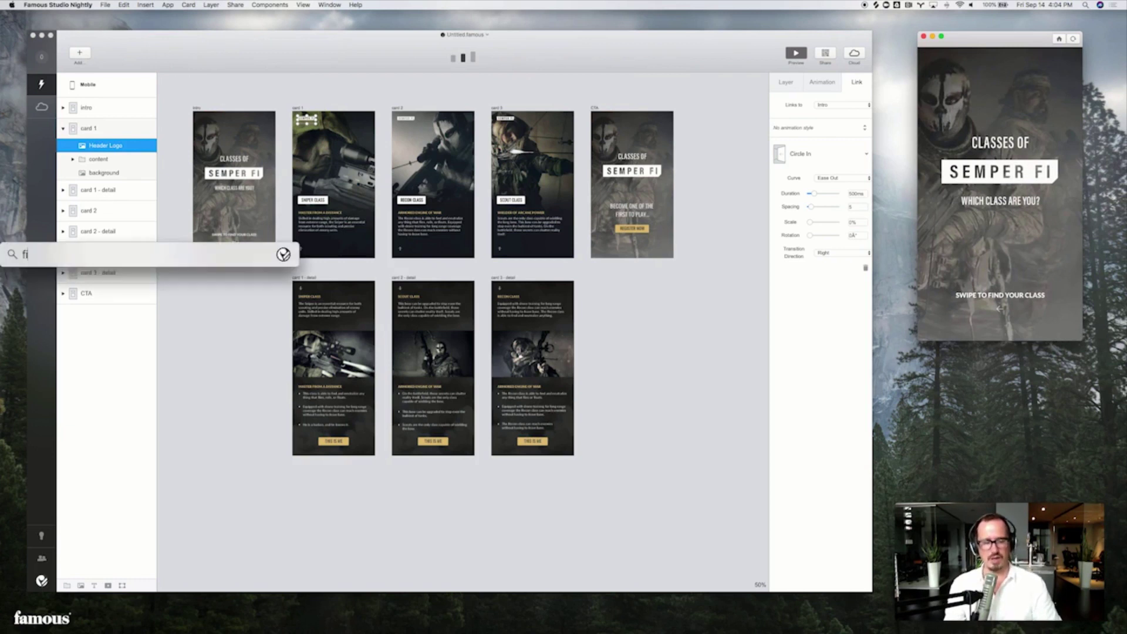
{"action": "key", "text": "Return"}
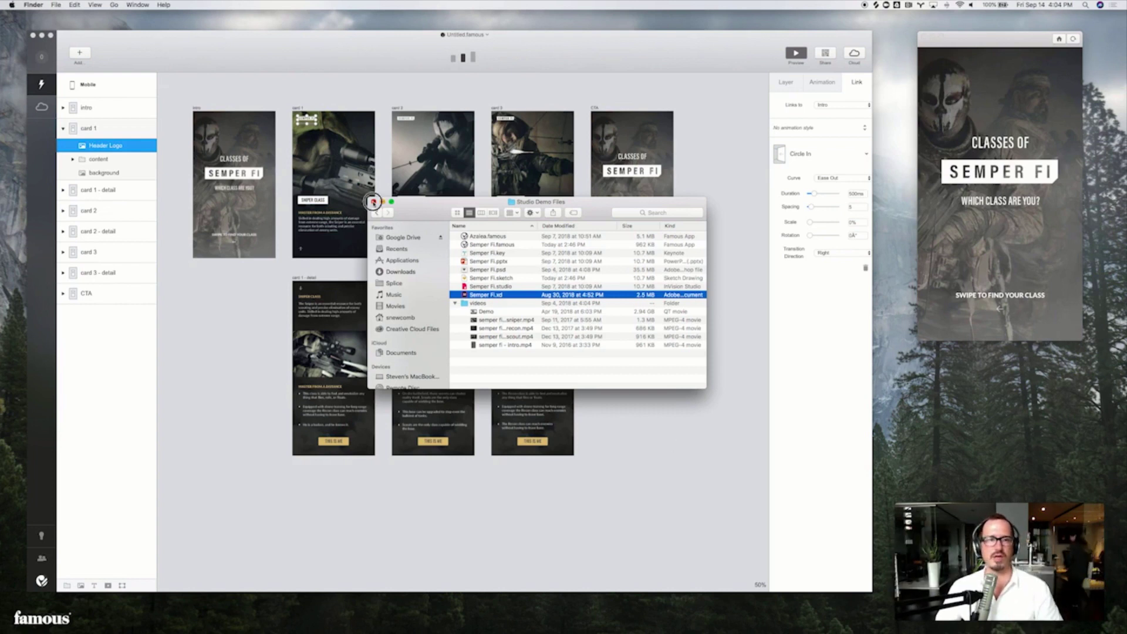
{"action": "left_click", "coordinate": [373, 201]}
- Return to Famous Studio and look at the Sync Imported File command without running it
{"action": "left_click", "coordinate": [157, 41]}
{"action": "left_click", "coordinate": [105, 5]}
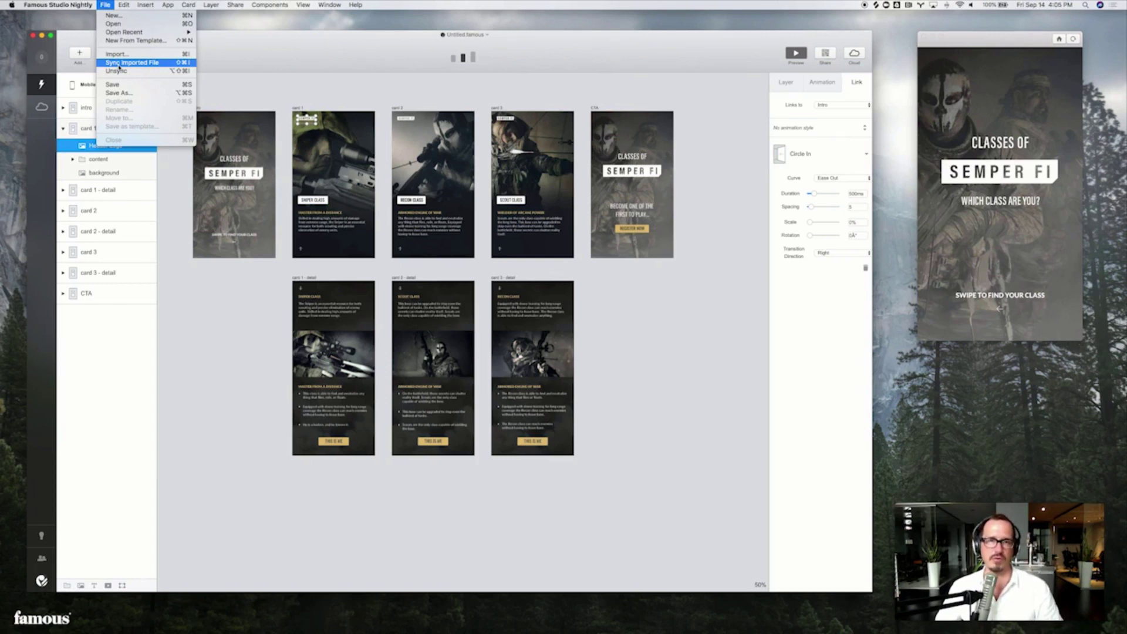
{"action": "left_click", "coordinate": [288, 56]}
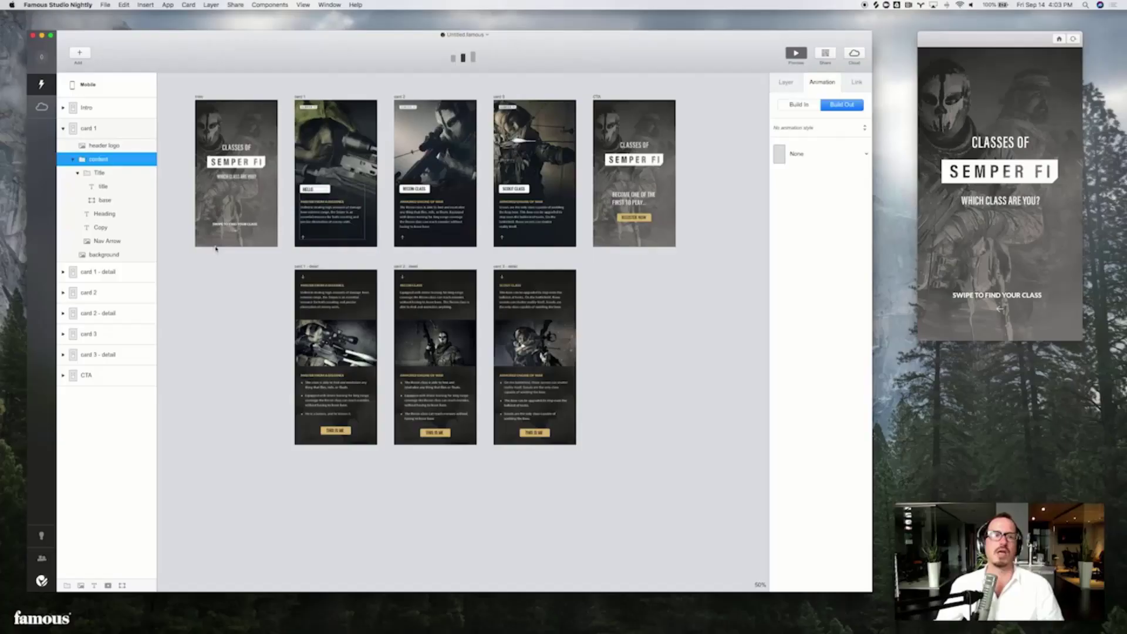
- Deselect the content layer and swipe the live preview from the intro to card 1
{"action": "left_click", "coordinate": [216, 249]}
{"action": "left_click_drag", "start_coordinate": [1033, 231], "coordinate": [954, 230]}
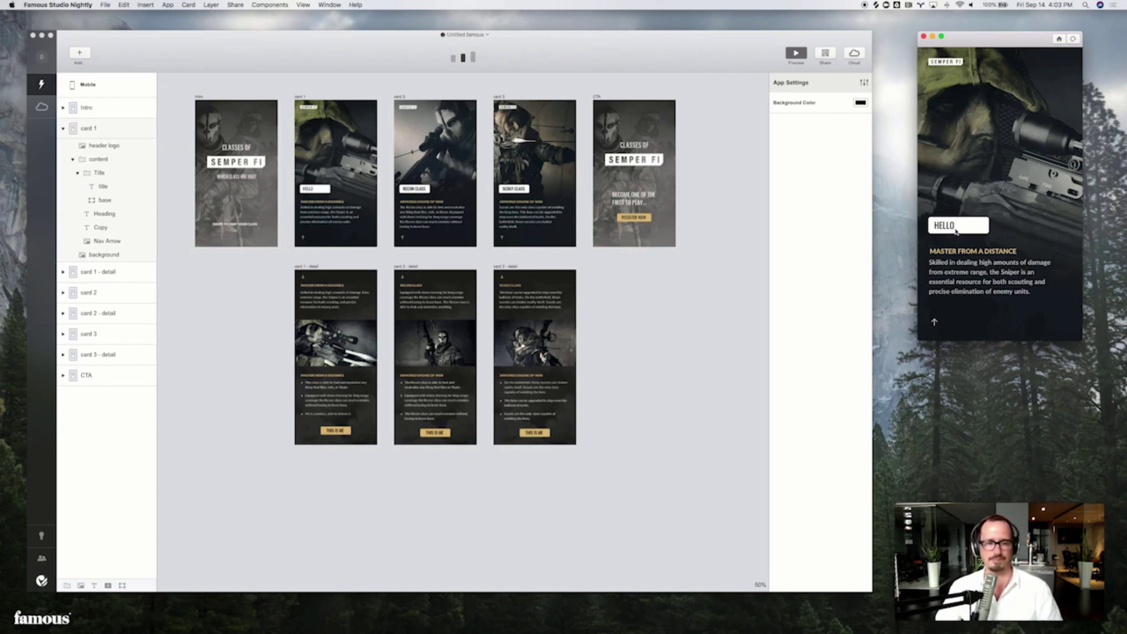
- Switch to Finder and select Semper Fi.xd
{"action": "key", "text": "super+space"}
{"action": "type", "text": "finder"}
{"action": "key", "text": "Return"}
{"action": "left_click", "coordinate": [478, 294]}
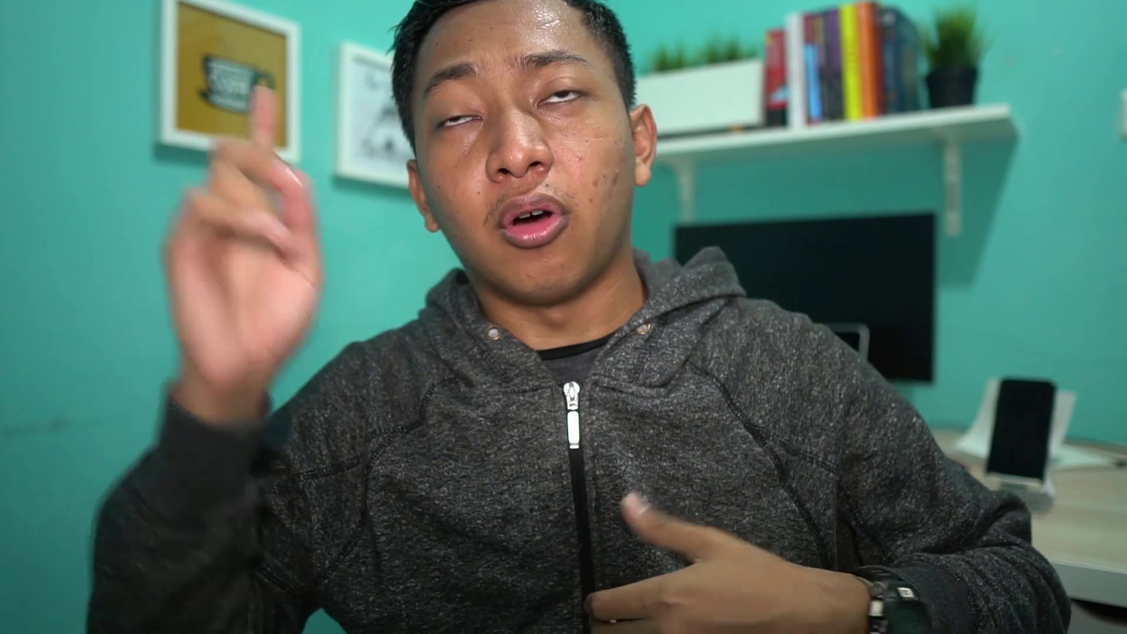